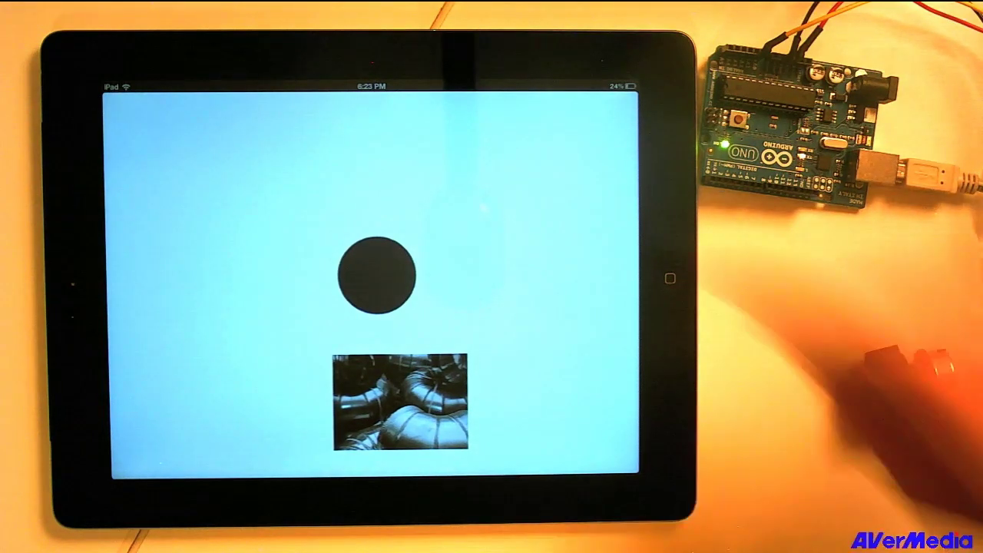
Step: Show the NETLab AnalogIn, ClipControl and MobileControl panels over the iPad demo's ball and tubes image
click(594, 159)
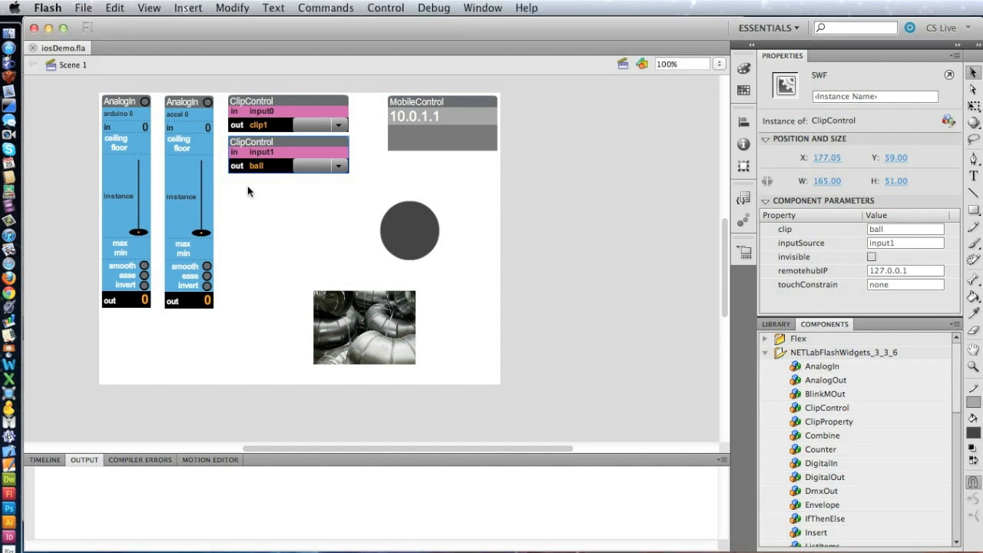
Step: Create a new blank ActionScript 3.0 document (550 × 400 px, 24 fps), Untitled-3
key(super+n)
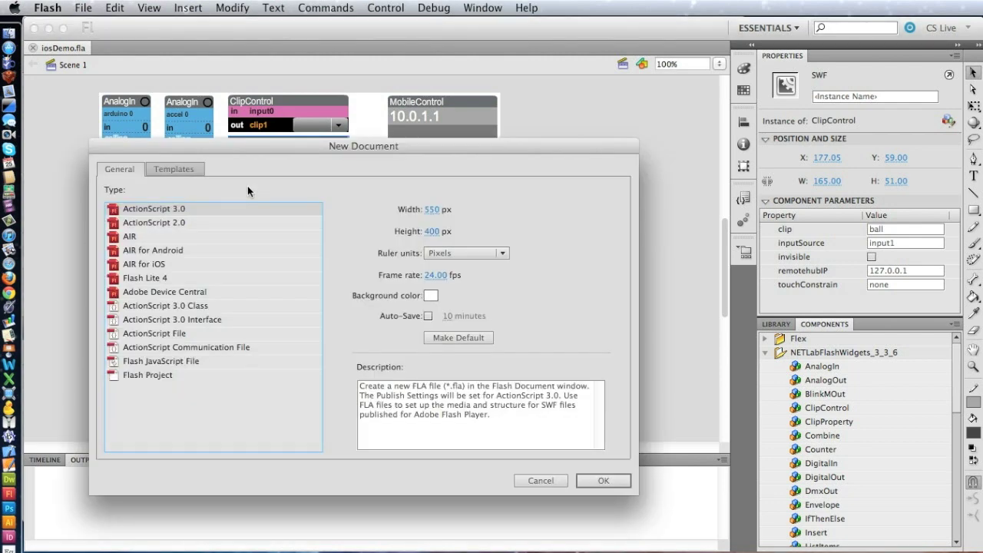
click(591, 482)
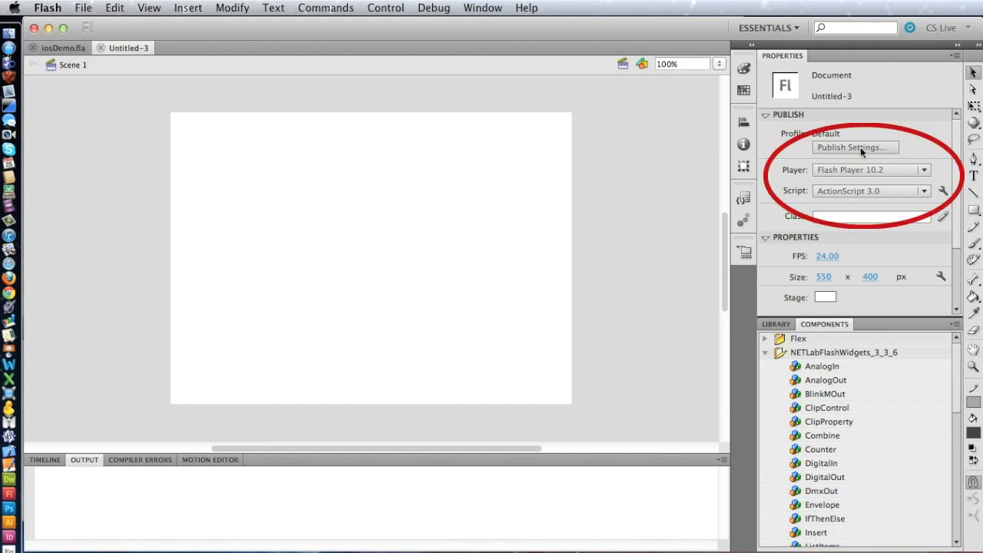
Step: Set the Player target to AIR for iOS and save the document as iosDemo2.fla
click(853, 171)
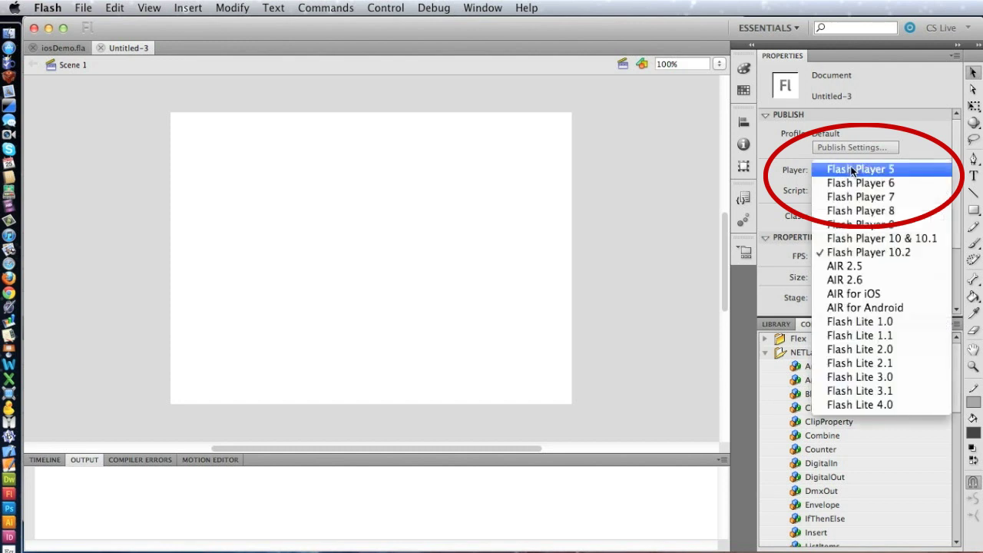
click(843, 296)
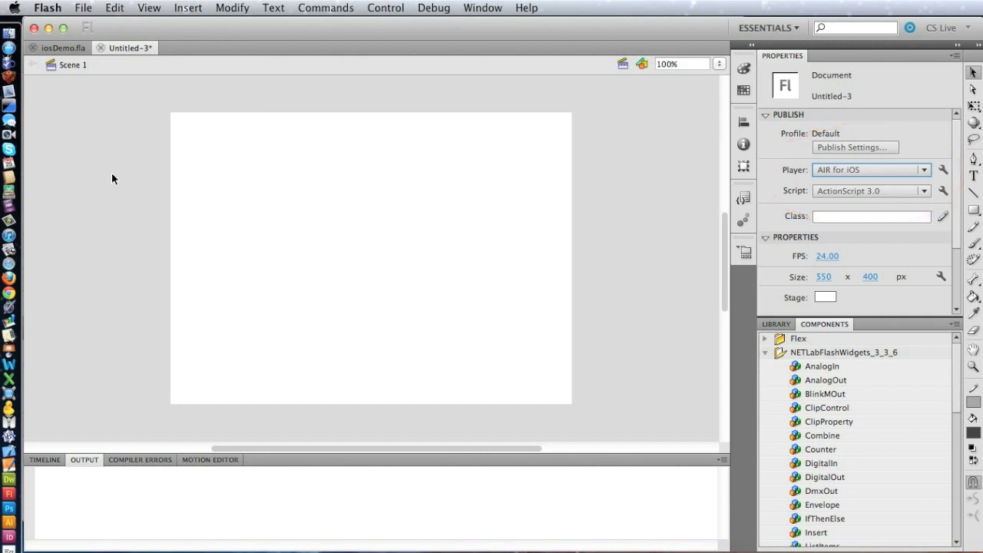
key(super+s)
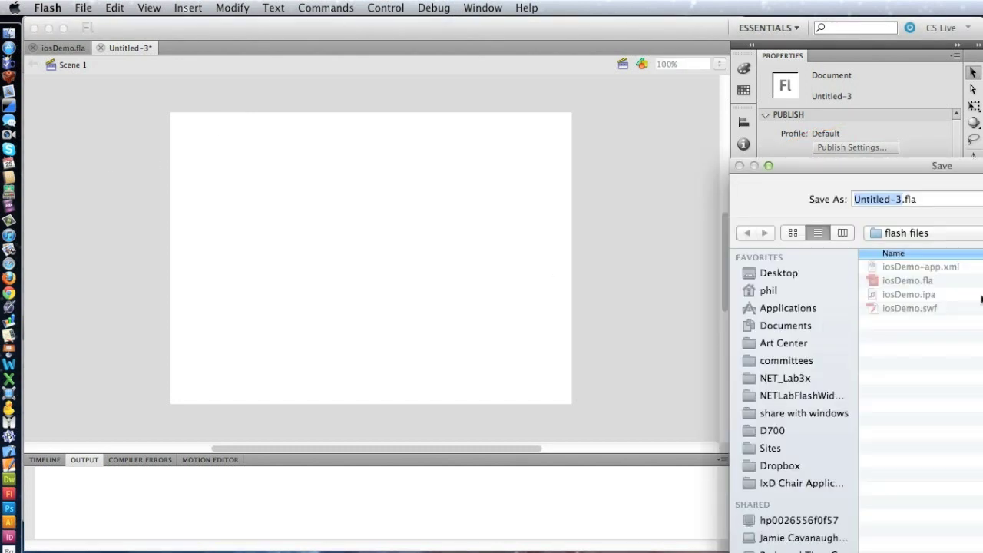
click(899, 282)
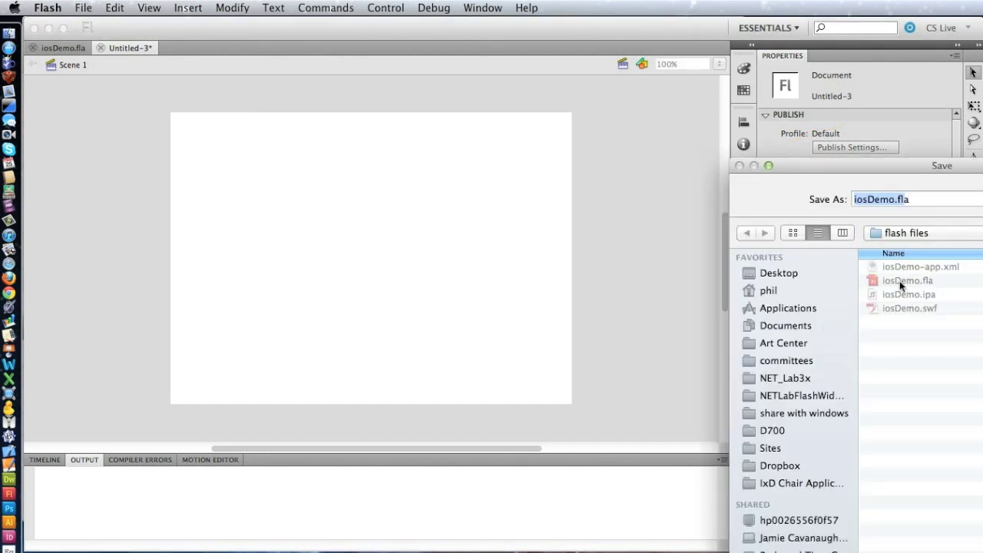
click(895, 199)
text(2)
key(Return)
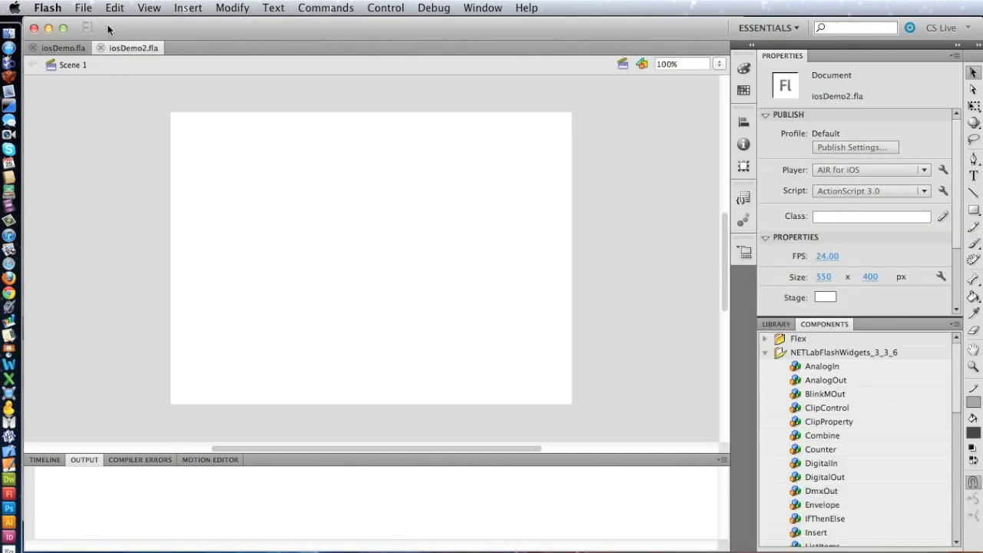
Step: In AIR for iOS Settings' General tab, choose Landscape aspect ratio, GPU rendering and iPad device
click(87, 8)
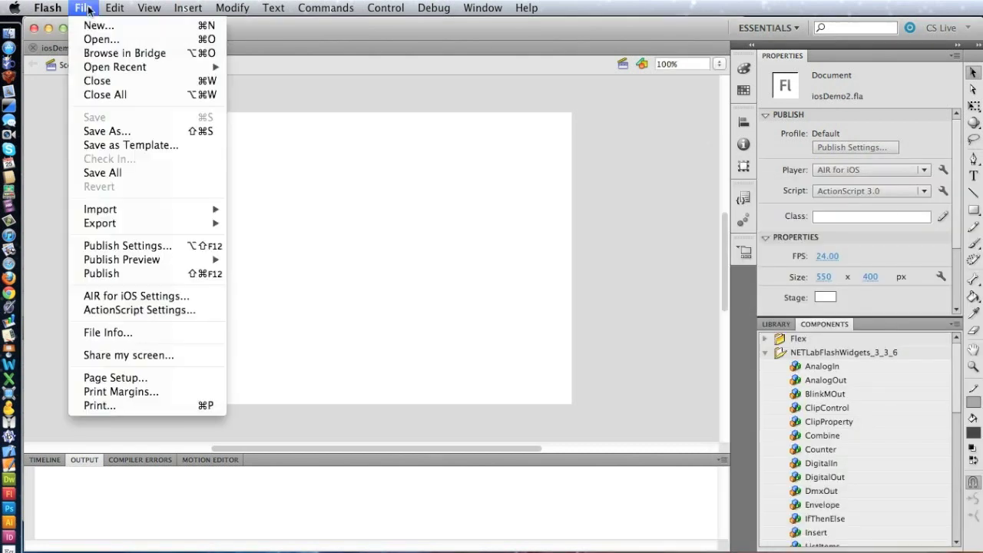
click(135, 297)
drag(838, 147, 126, 10)
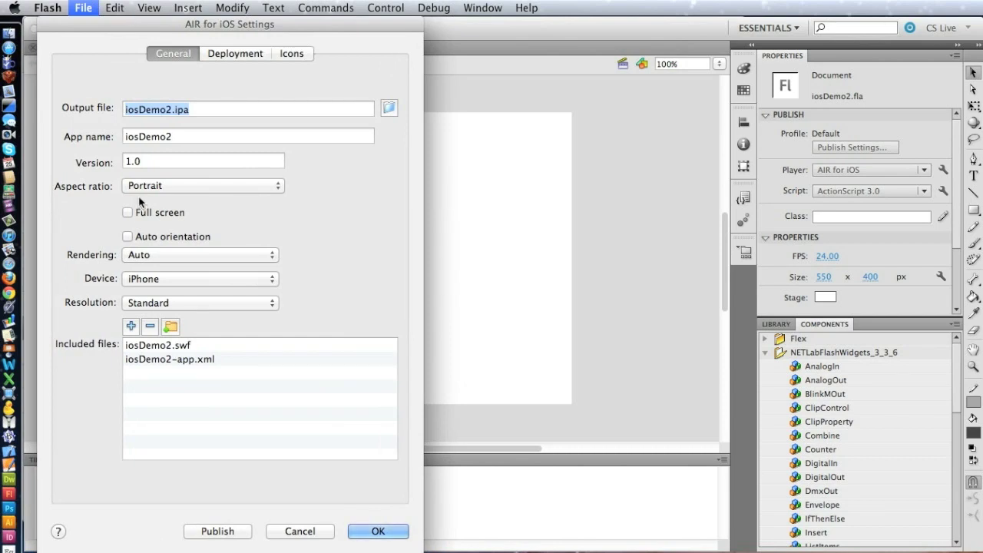
click(221, 195)
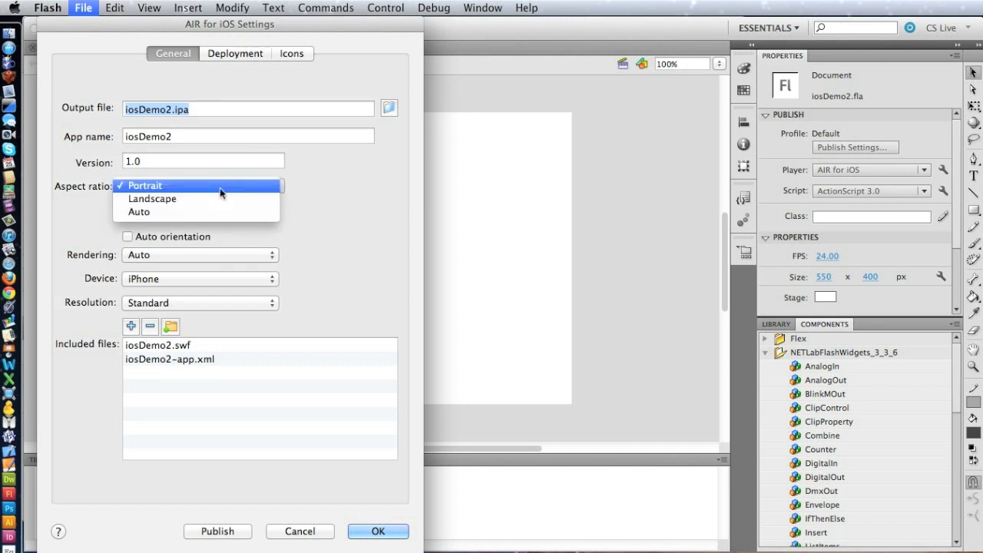
click(220, 198)
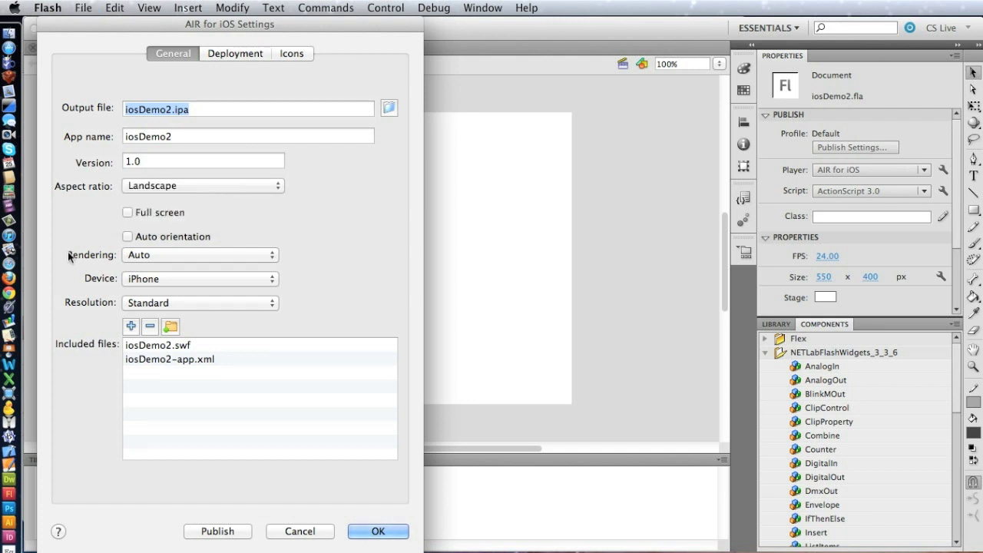
click(140, 256)
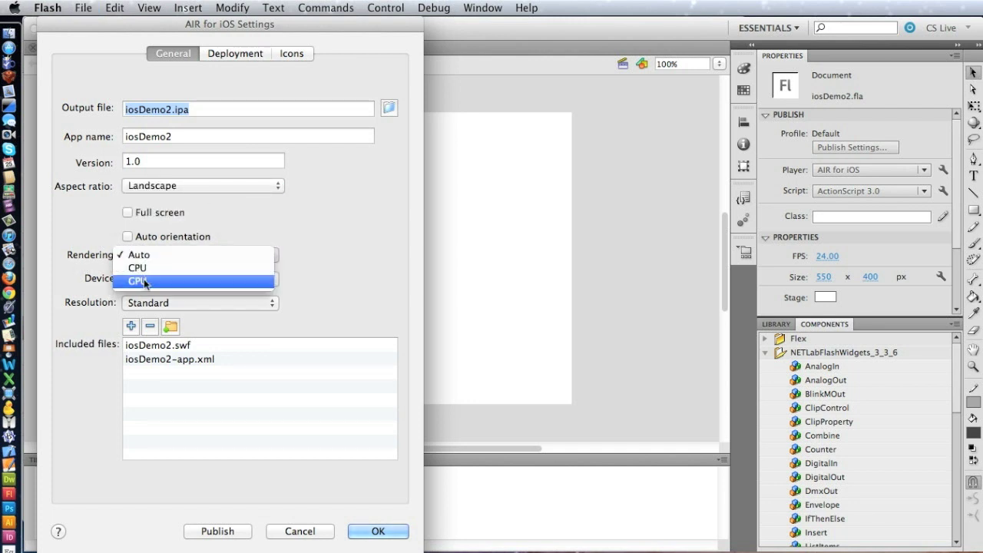
click(144, 279)
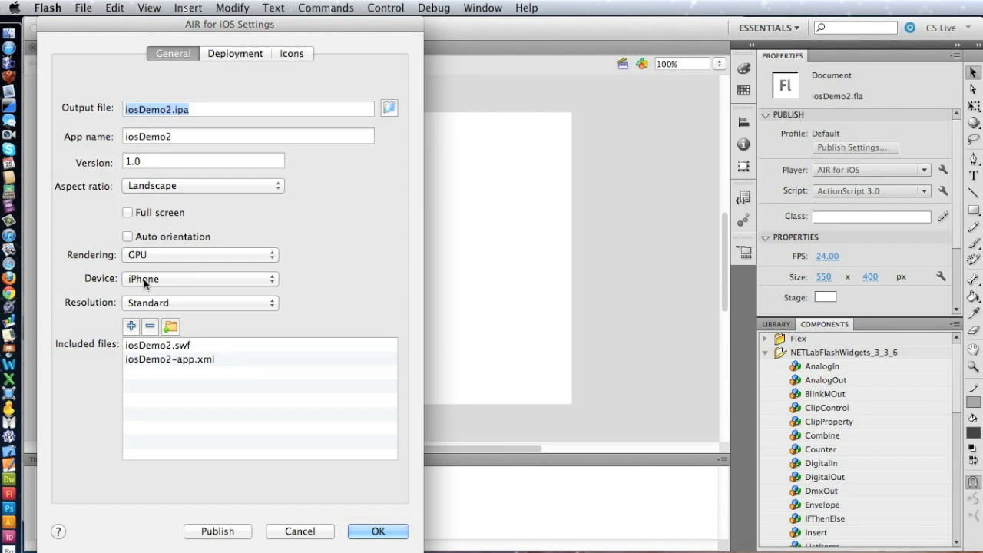
click(144, 279)
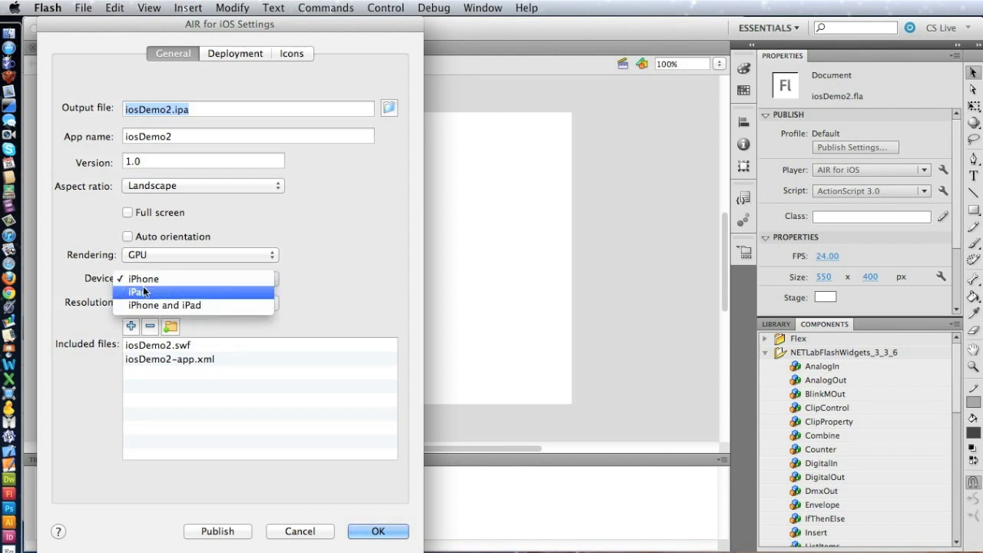
click(144, 292)
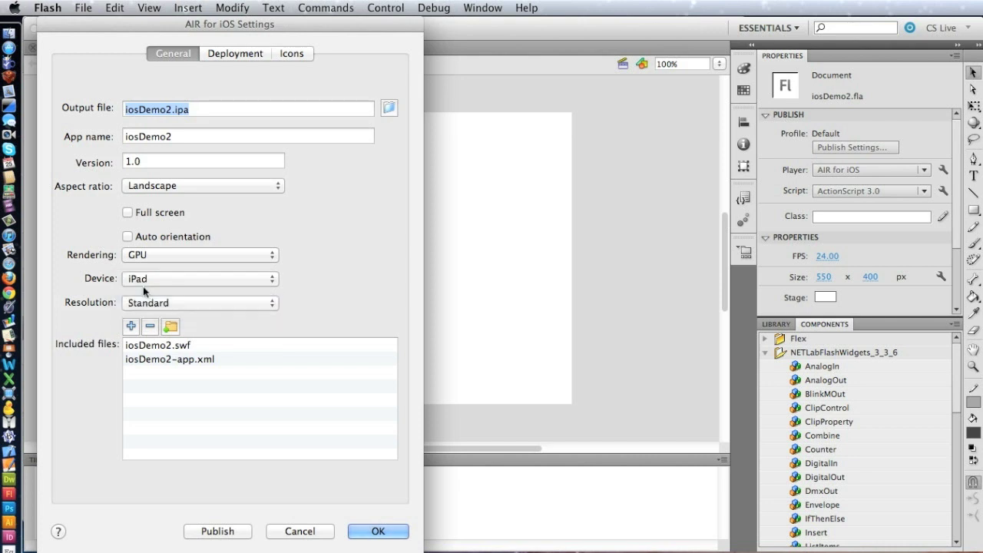
Step: Verify the .p12 certificate, password and commotion.mobileprovision profile on Deployment, then apply the settings
click(239, 58)
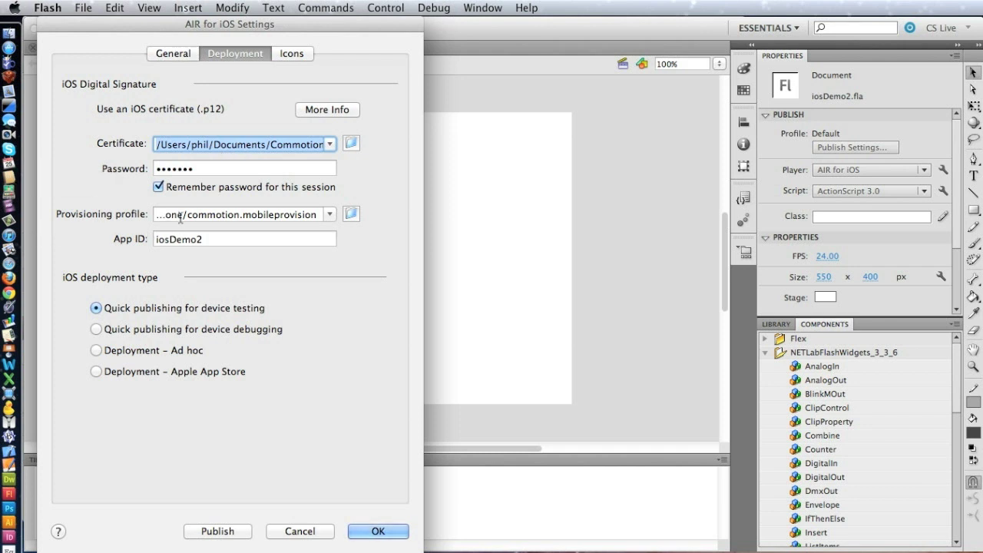
click(197, 168)
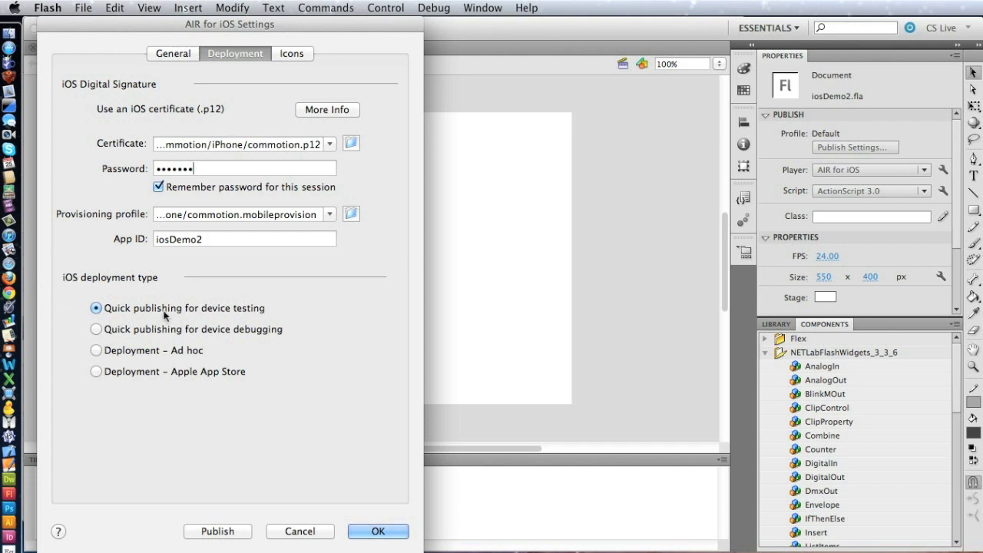
click(374, 531)
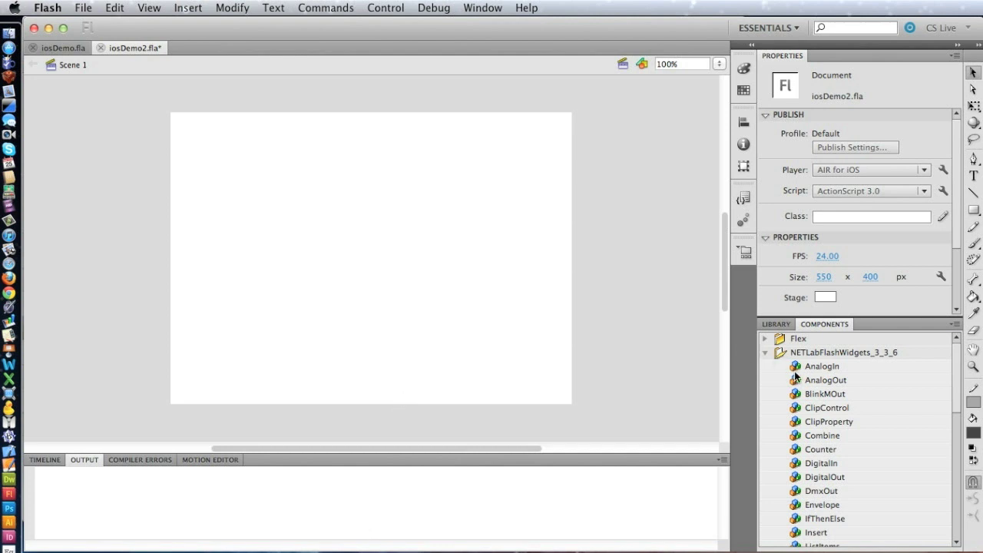
Step: Place an AnalogIn component with controller arduino at the stage's left and a ClipControl near the top
drag(796, 375, 196, 217)
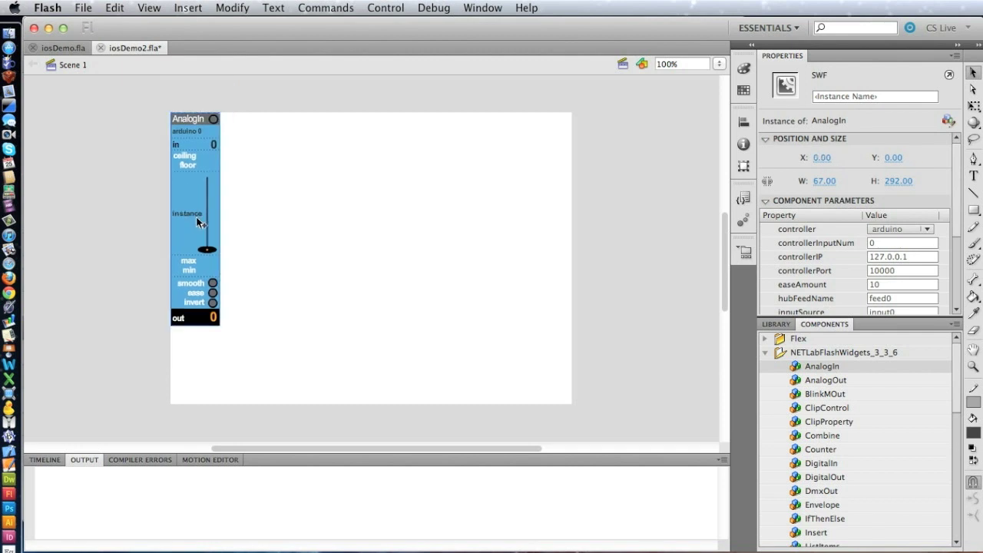
click(881, 229)
click(880, 228)
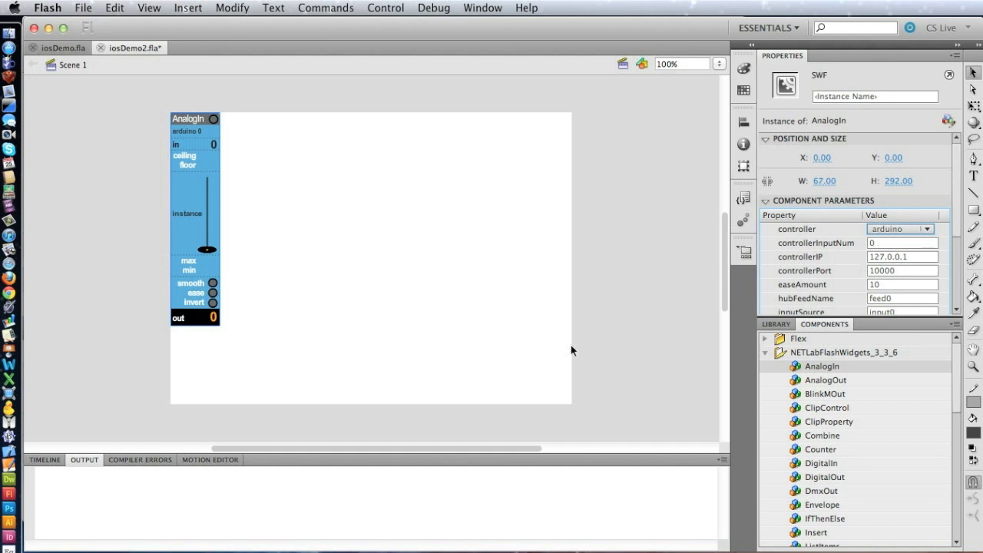
click(795, 413)
drag(795, 413, 326, 115)
Step: Copy the tubes image clip clip1 from iosDemo and paste it near the bottom of iosDemo2's stage
click(776, 324)
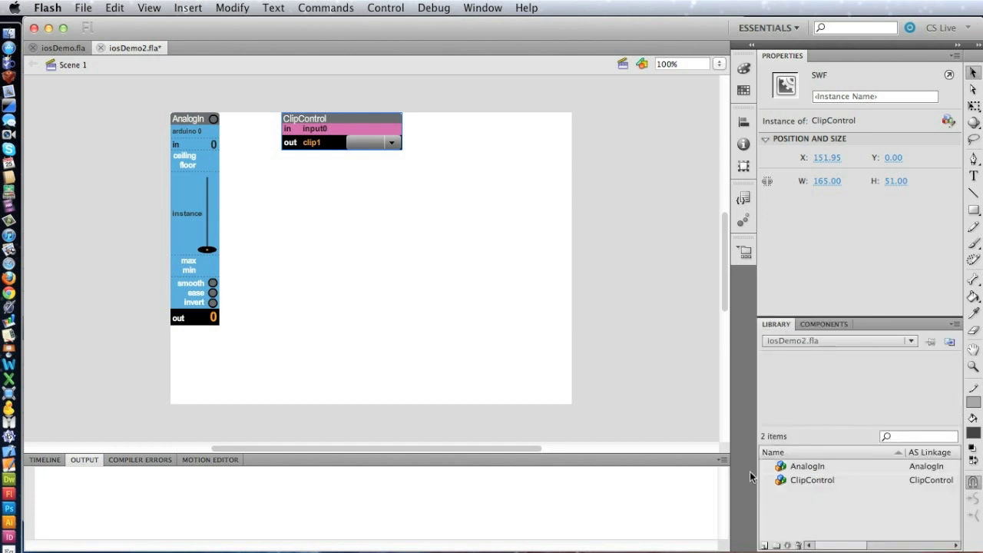
click(63, 46)
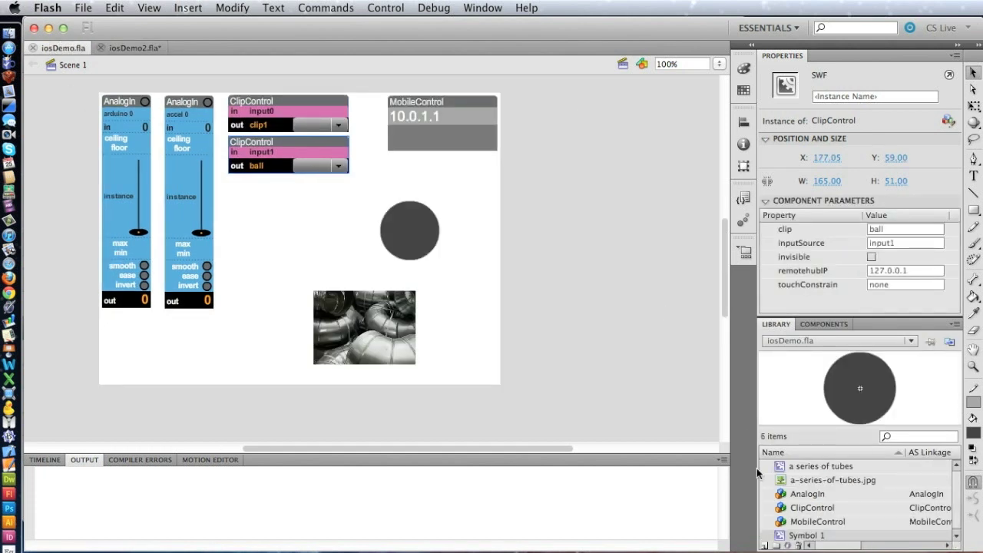
click(381, 329)
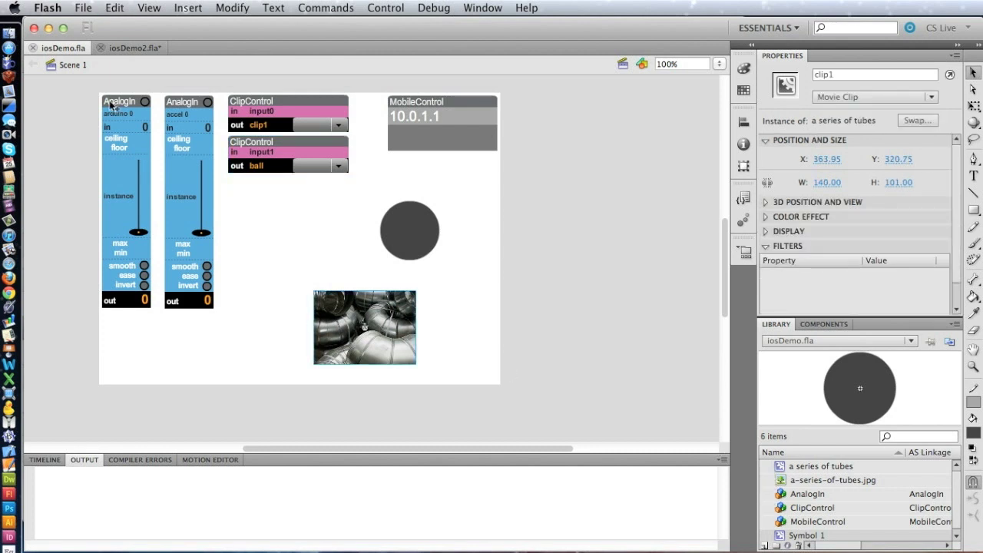
click(135, 47)
key(super+v)
drag(374, 240, 422, 328)
double_click(841, 74)
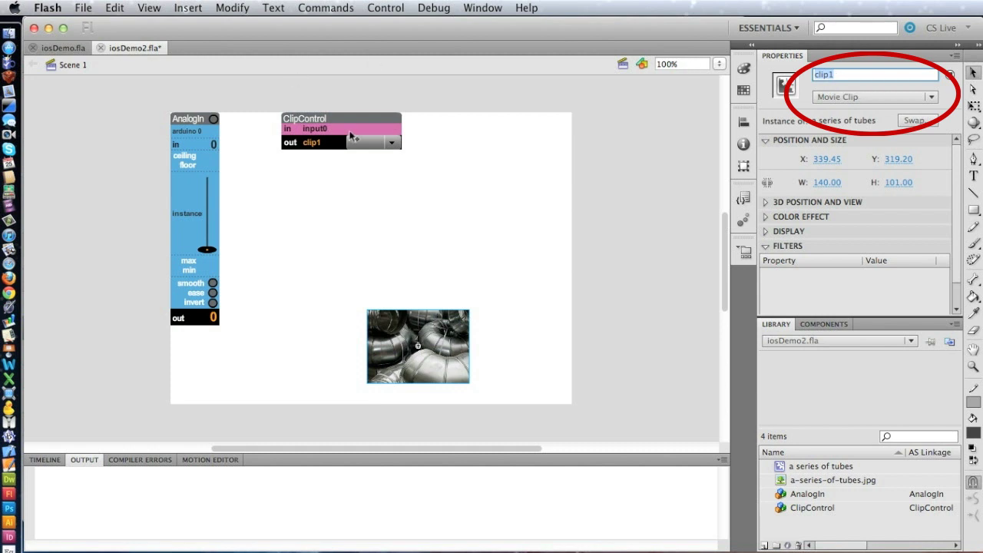
Step: Give the AnalogIn component the instance name input0, then deselect everything
click(188, 133)
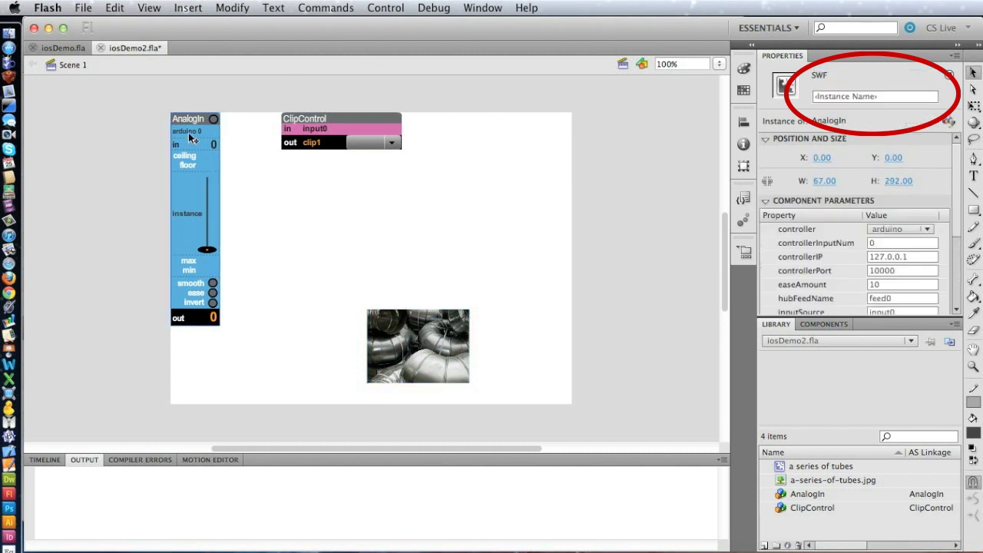
drag(190, 138, 193, 138)
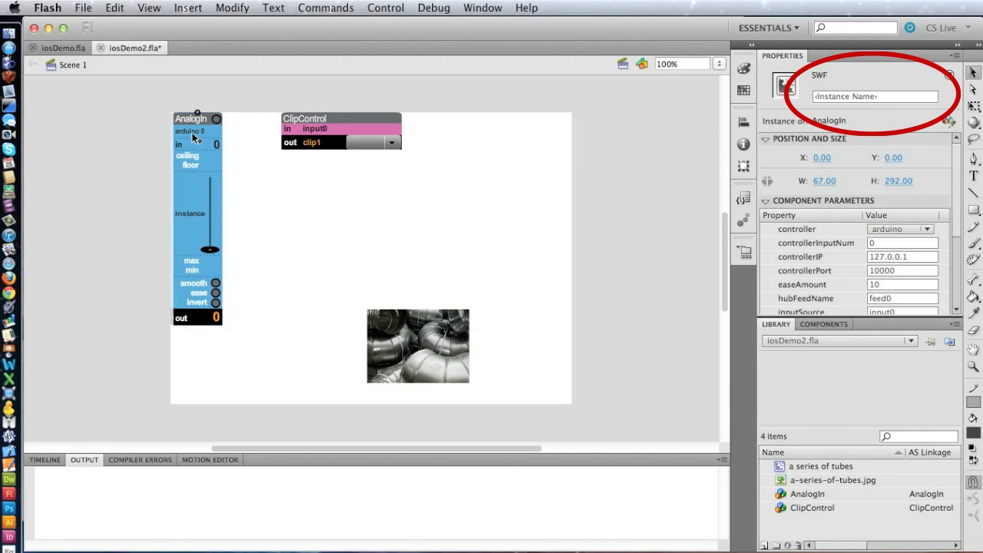
click(821, 97)
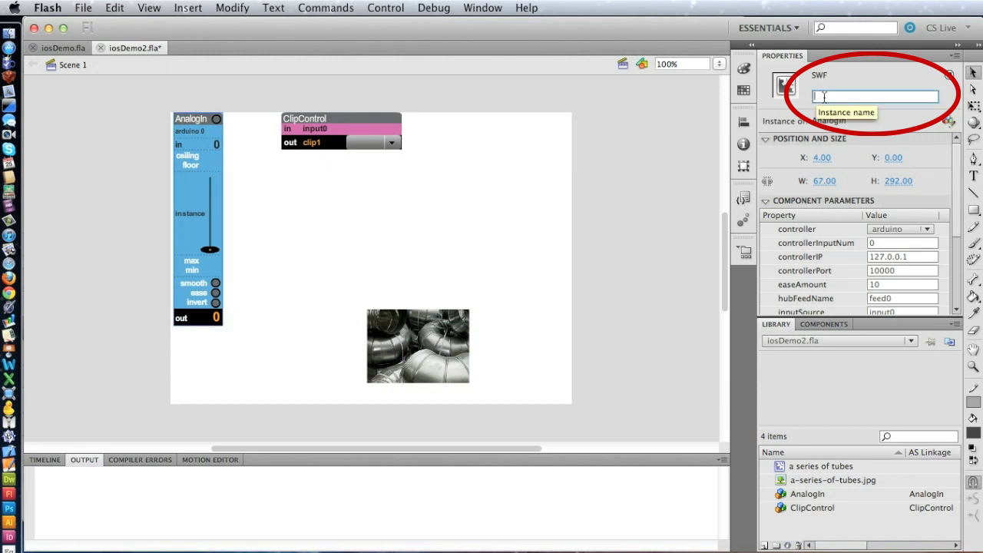
text(input0)
key(Return)
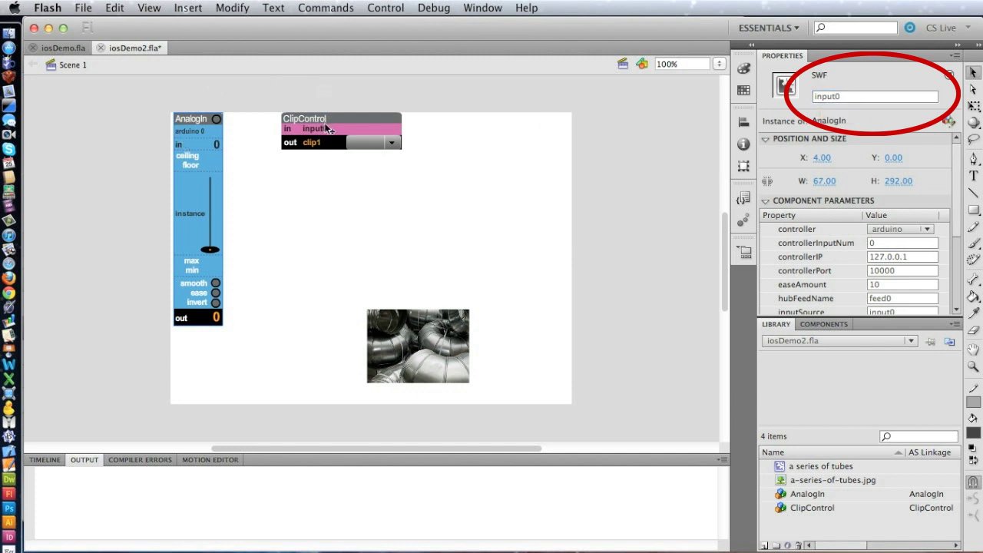
click(433, 341)
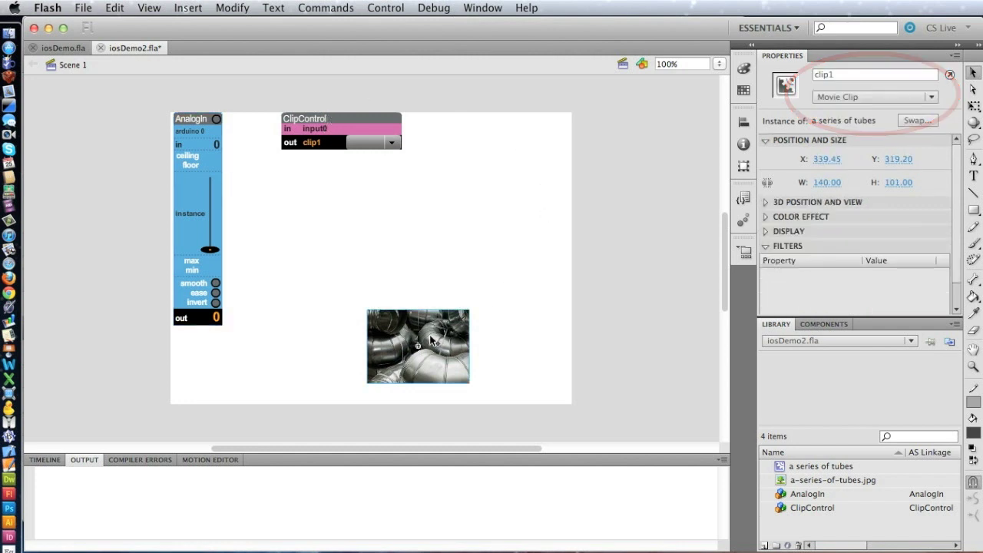
click(314, 208)
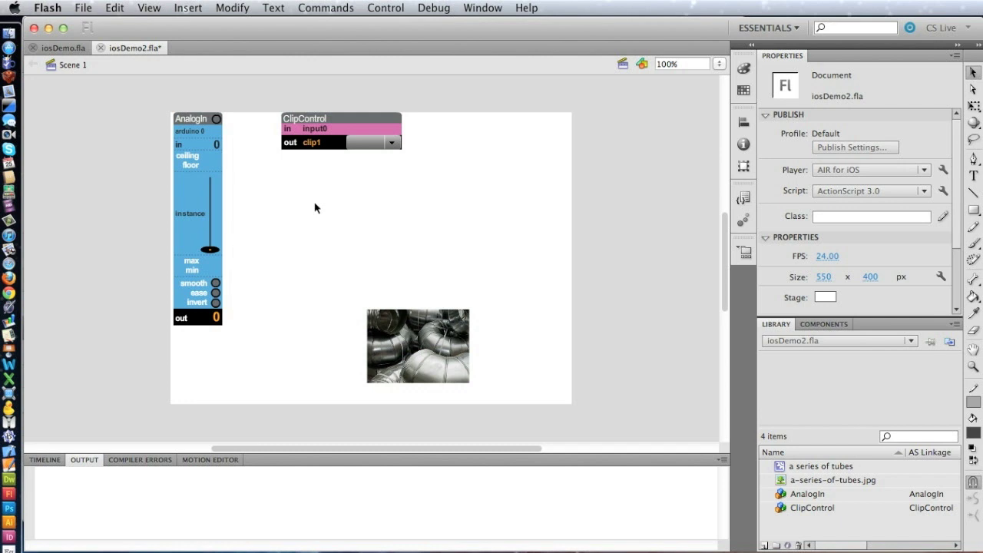
Step: Drop a MobileControl component at the stage's upper right with instance name mobileControl
click(805, 329)
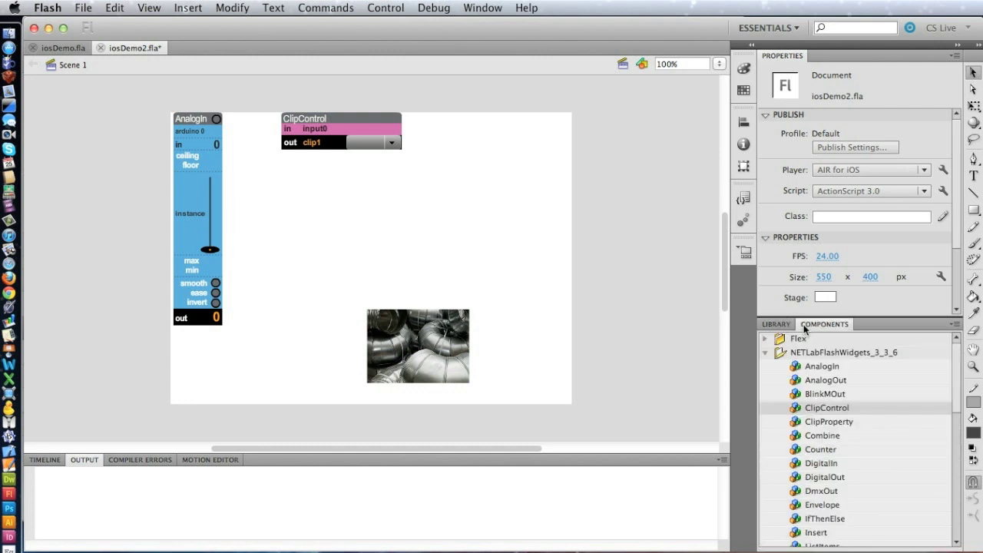
scroll(814, 469, down, 5)
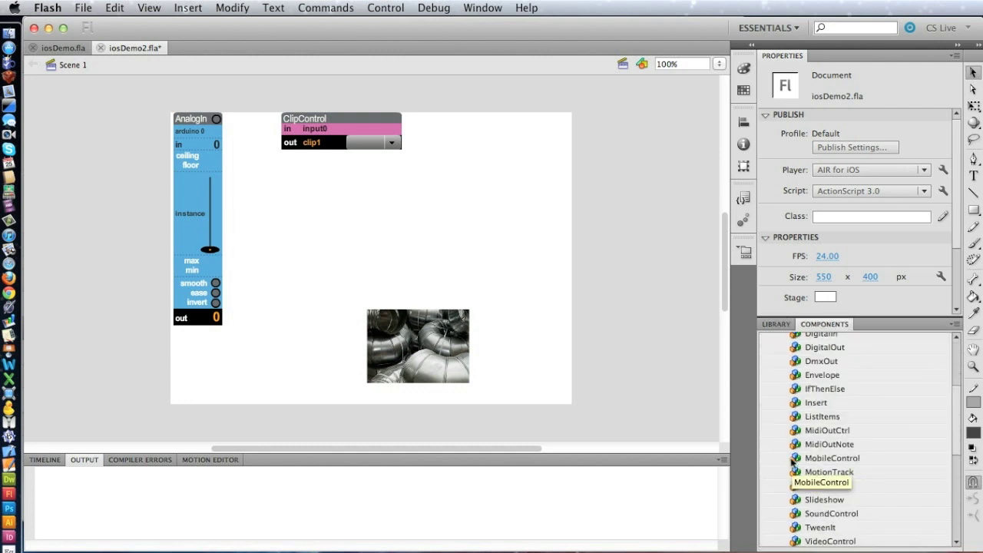
double_click(796, 460)
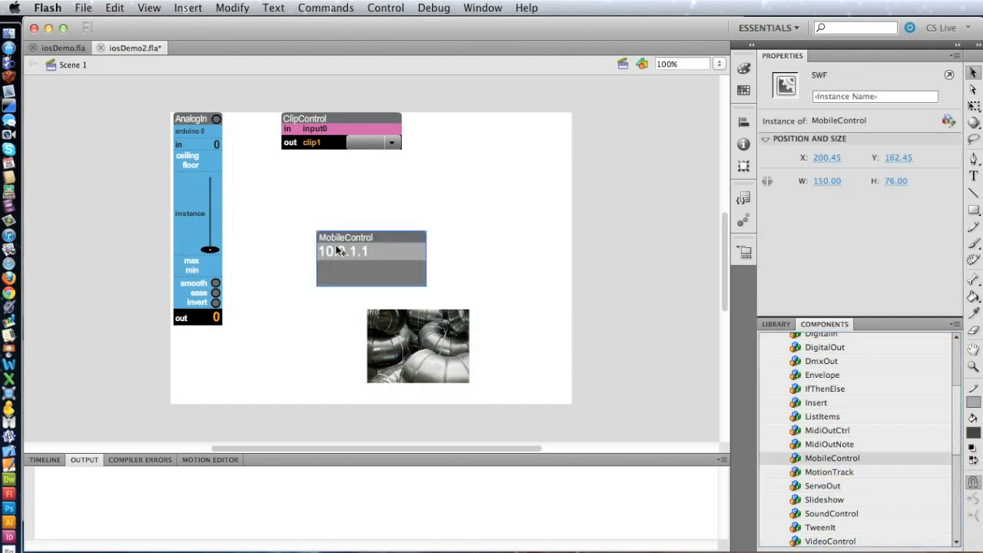
mouse_move(338, 251)
mouse_down()
mouse_move(482, 149)
mouse_move(478, 136)
mouse_up()
click(826, 97)
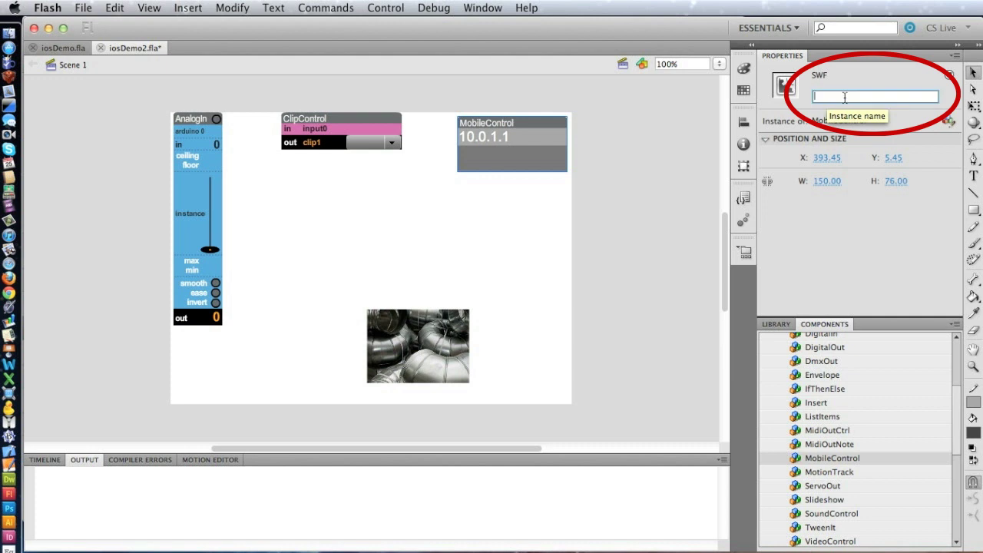
text(mobileControl)
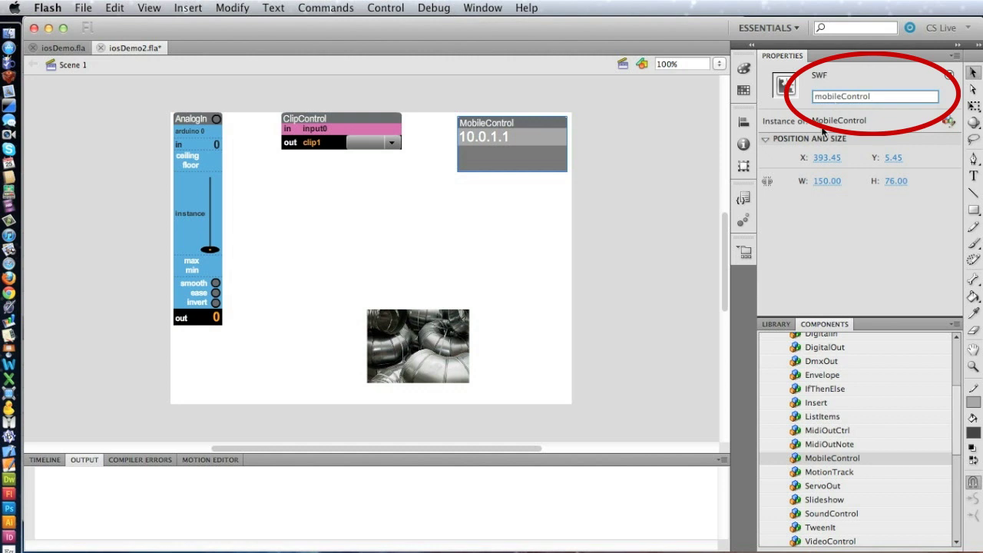
key(Return)
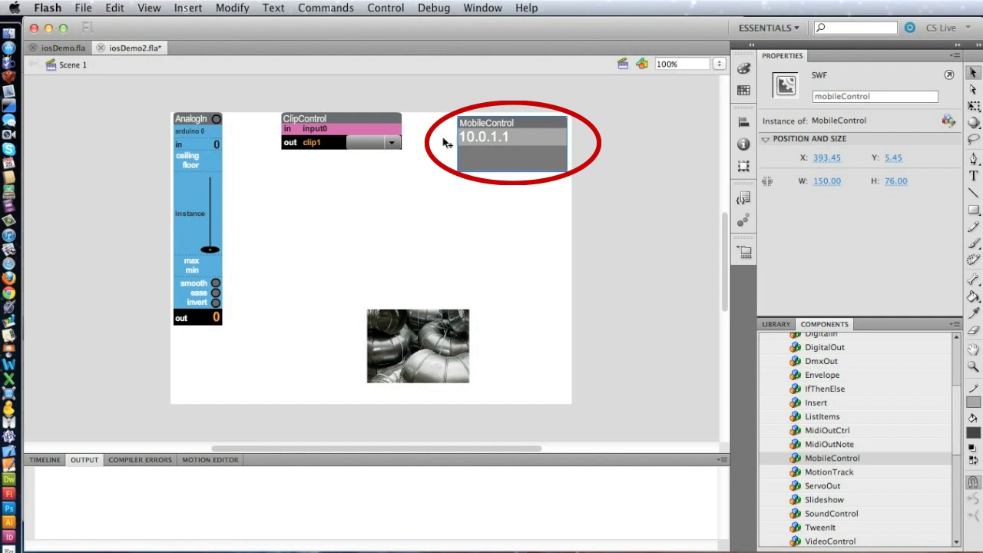
Step: Confirm the MobileControl's defaultIP reads 10.0.1.1, then save iosDemo2.fla
click(487, 214)
click(497, 125)
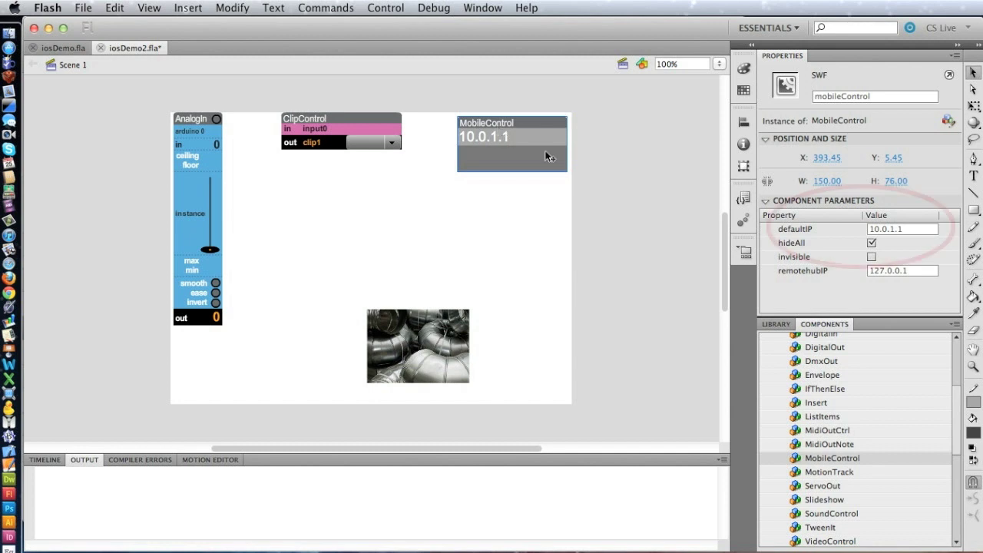
click(921, 228)
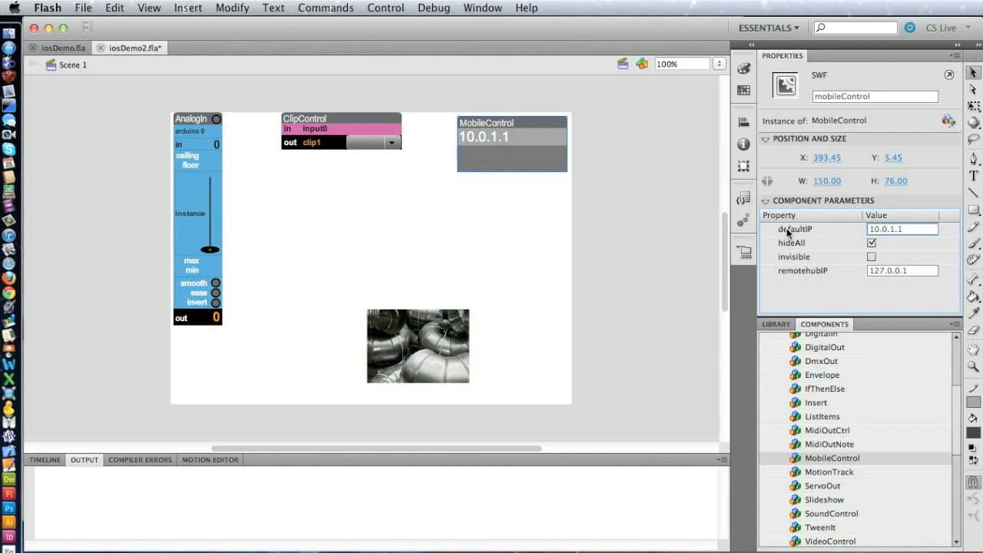
click(347, 213)
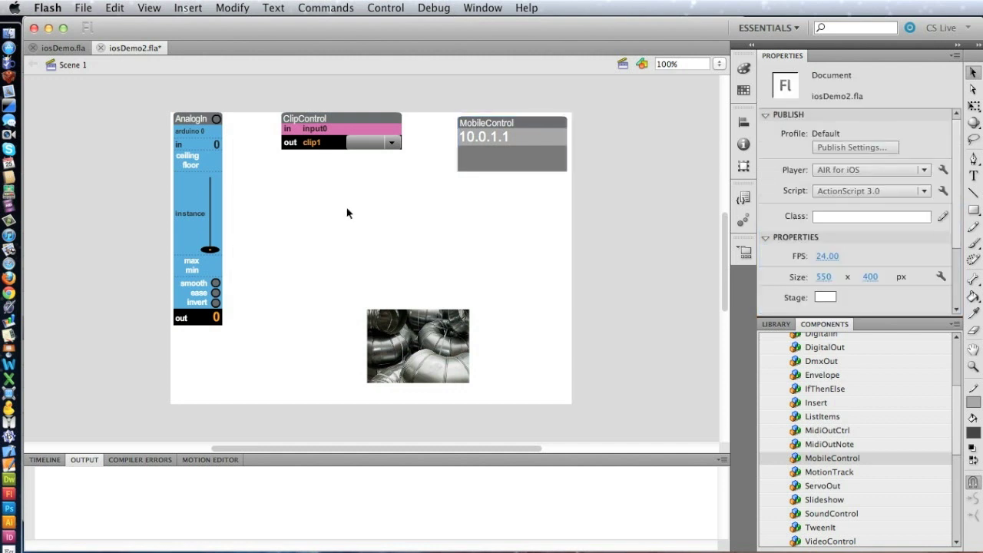
key(super+s)
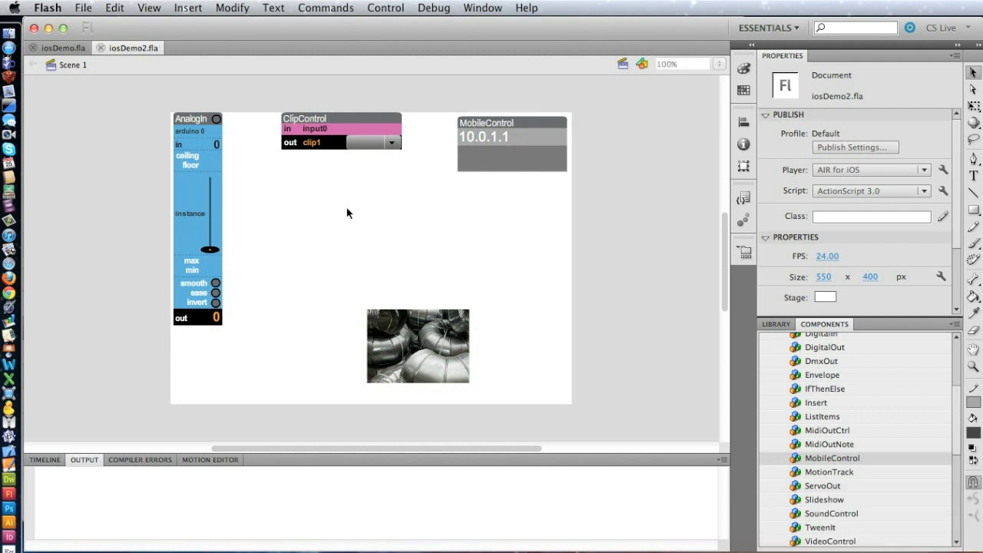
Step: Test iosDemo2 in the AIR Debug Launcher (Mobile), move its window left, and select the 10.0.1.1 IP field
click(382, 8)
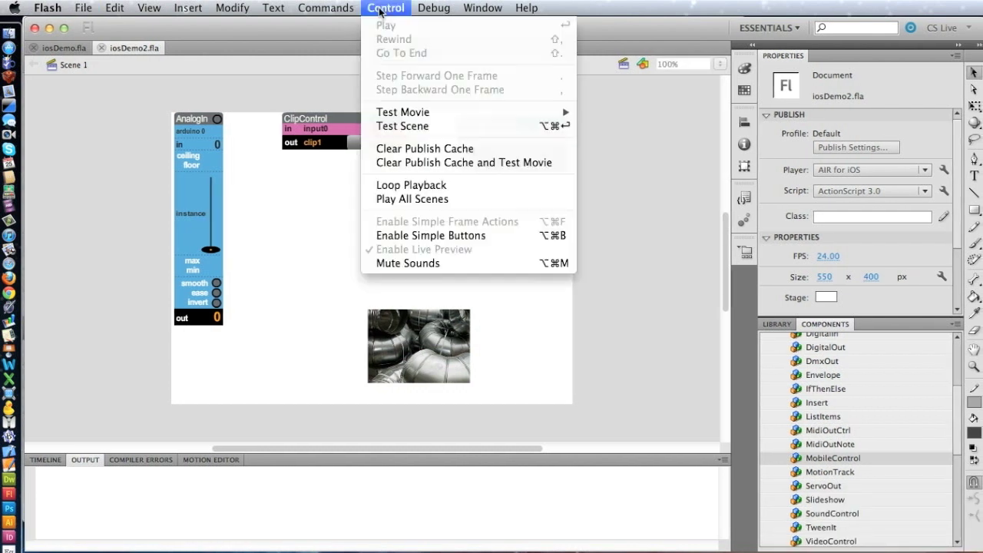
mouse_move(438, 112)
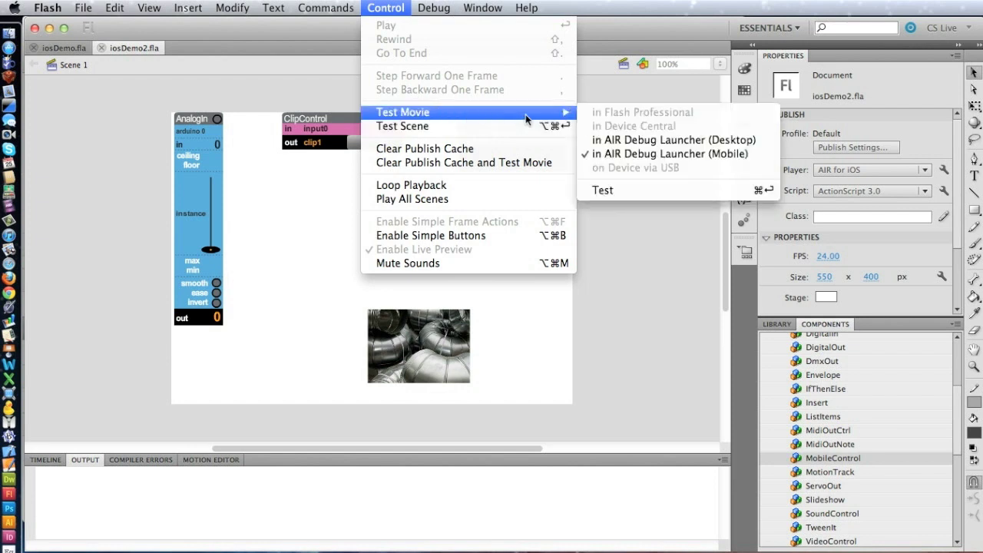
click(597, 193)
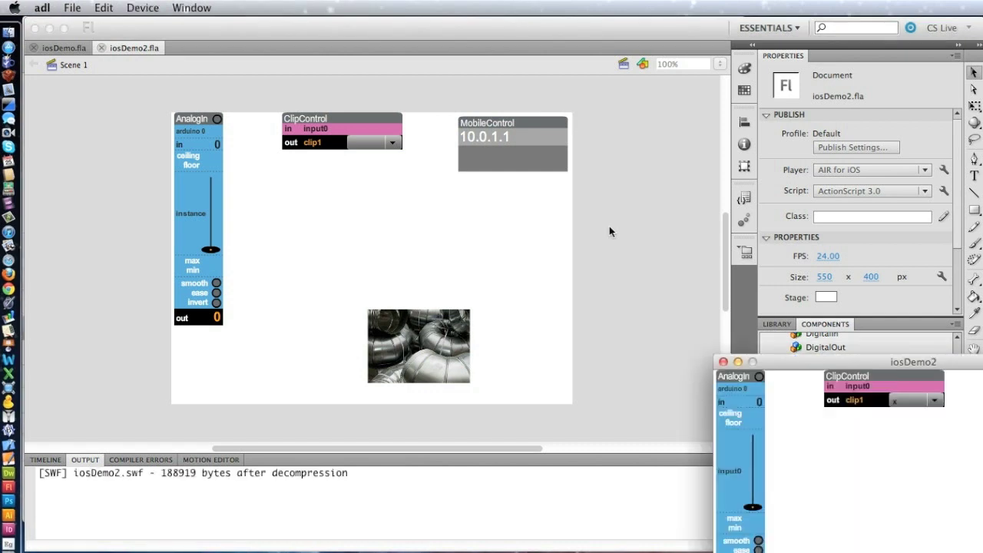
drag(834, 366, 220, 101)
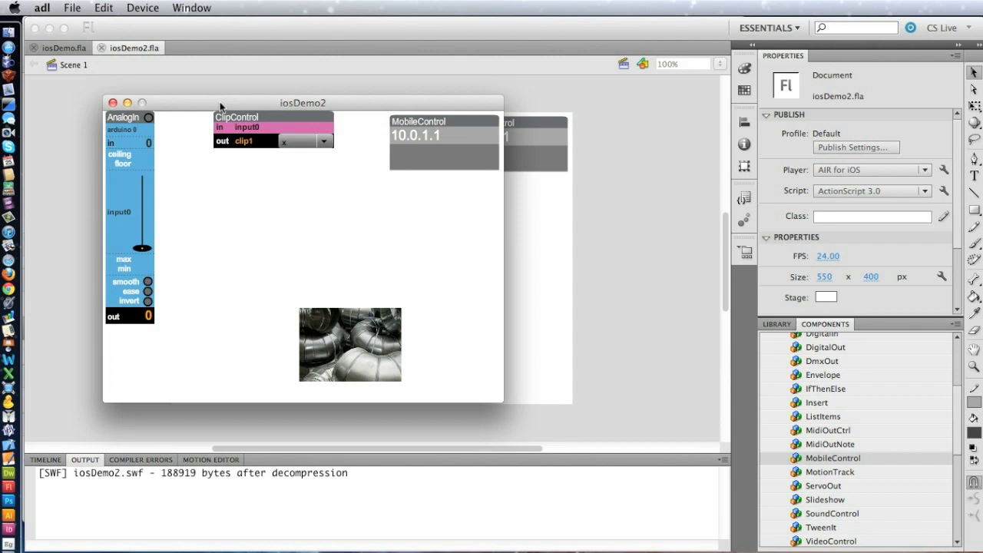
click(456, 137)
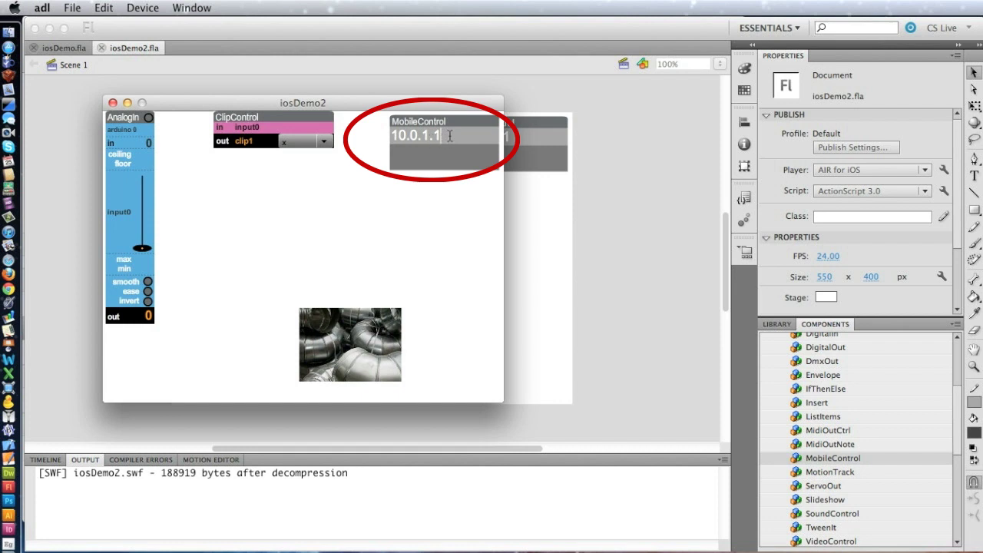
Step: Change the hub IP to 10.0.1.9, connect the knob input, then close the test window
key(BackSpace)
text(9)
key(Return)
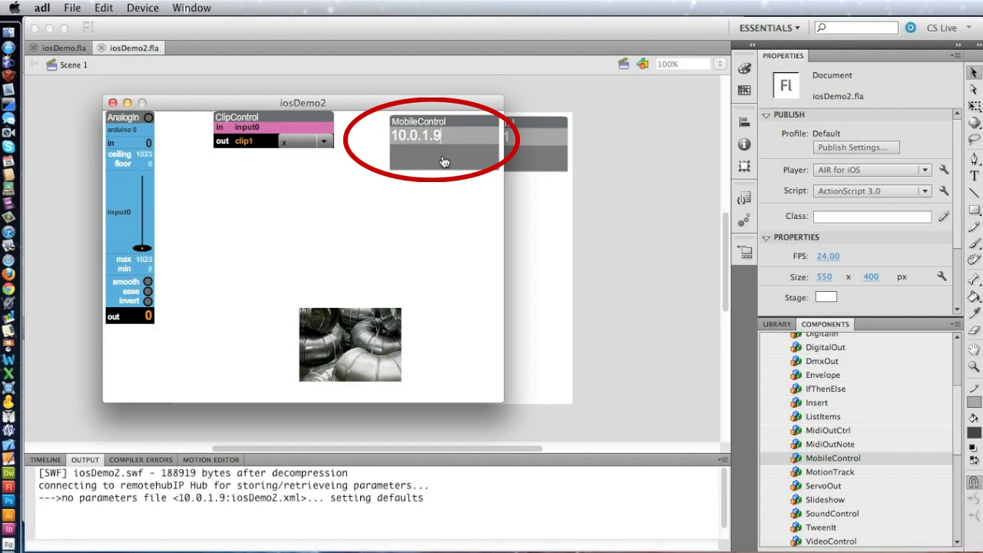
click(147, 120)
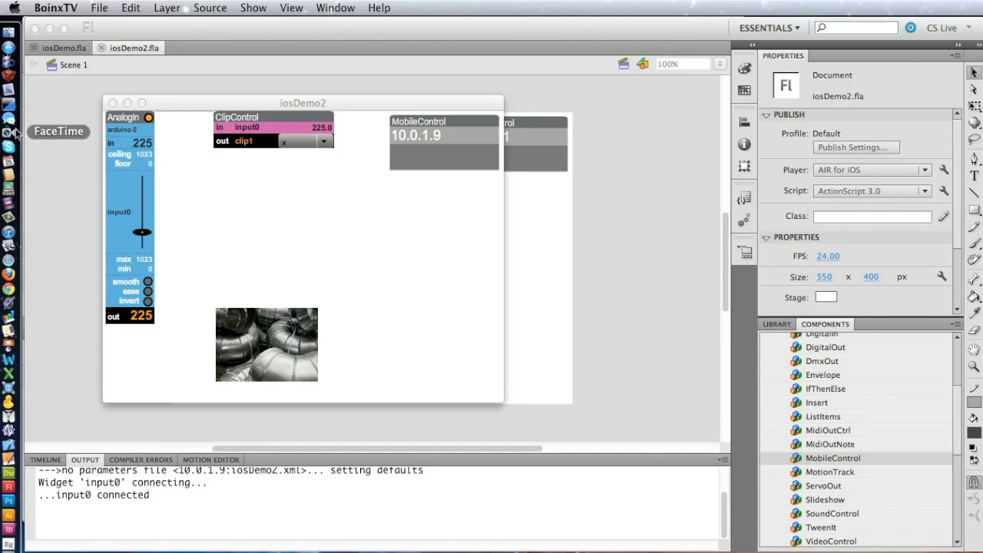
click(112, 102)
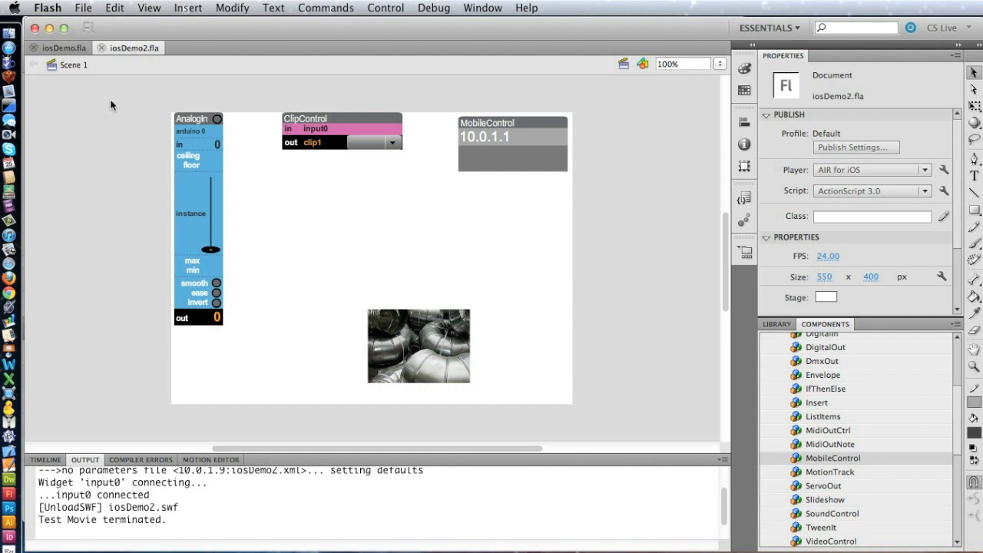
Step: Publish iosDemo2 as iosDemo2.ipa from the AIR for iOS Settings dialog
click(82, 9)
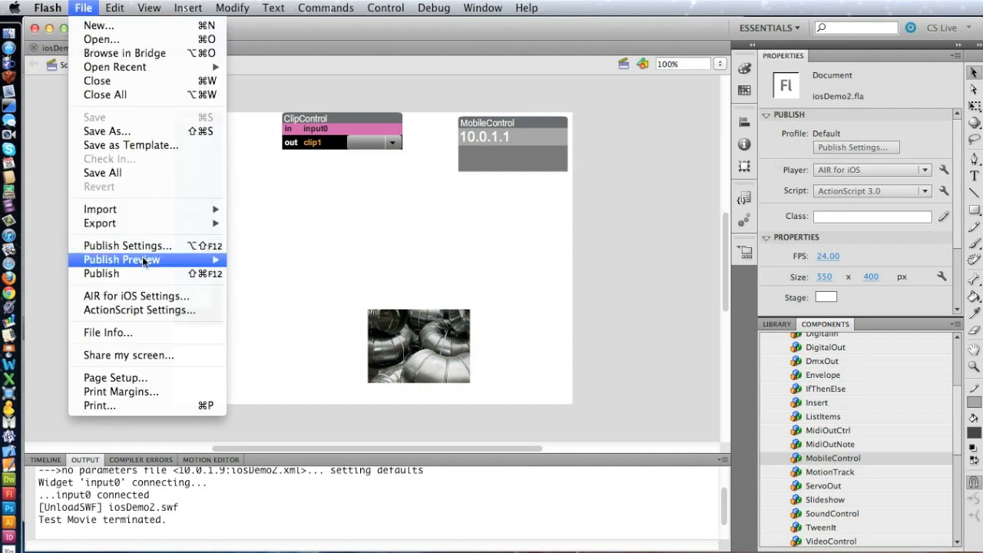
click(137, 295)
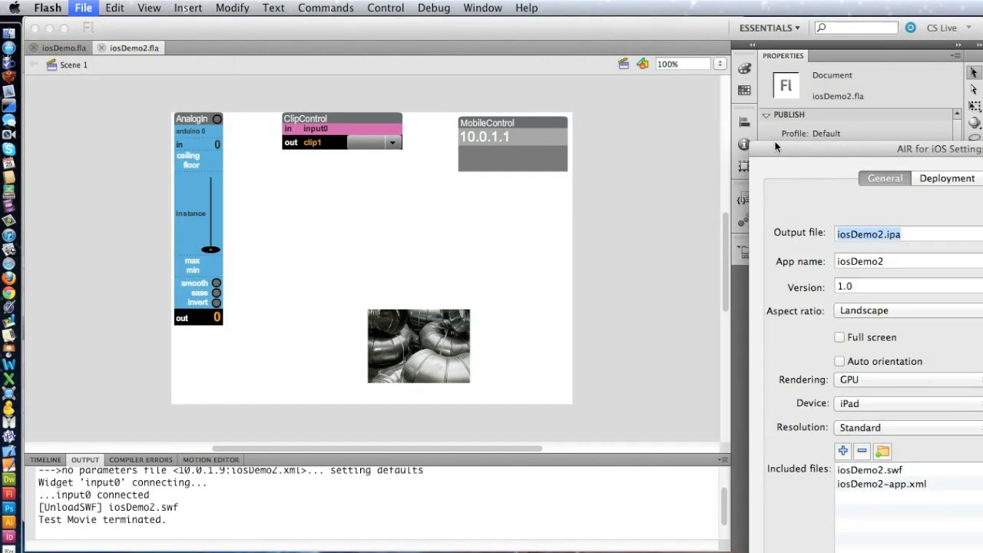
drag(776, 147, 168, 22)
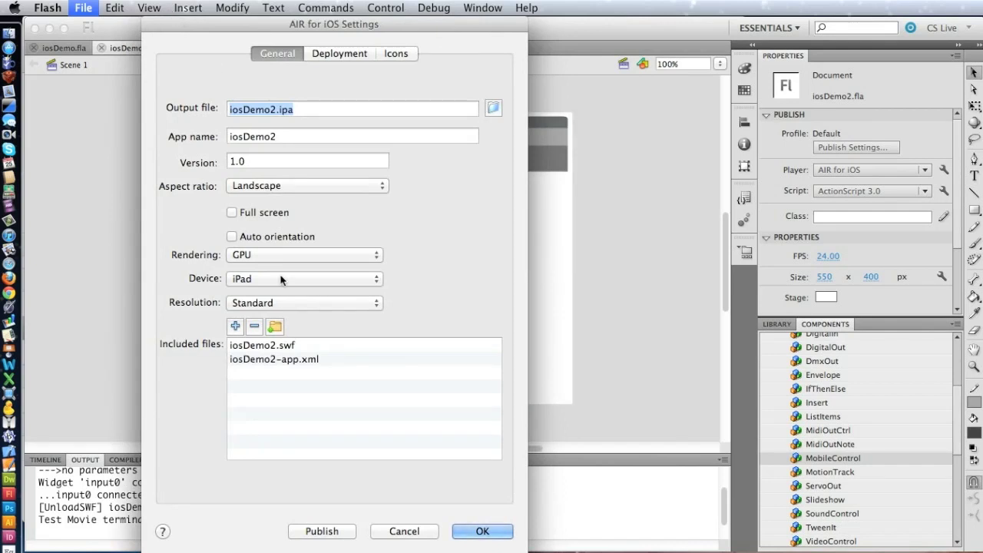
click(314, 537)
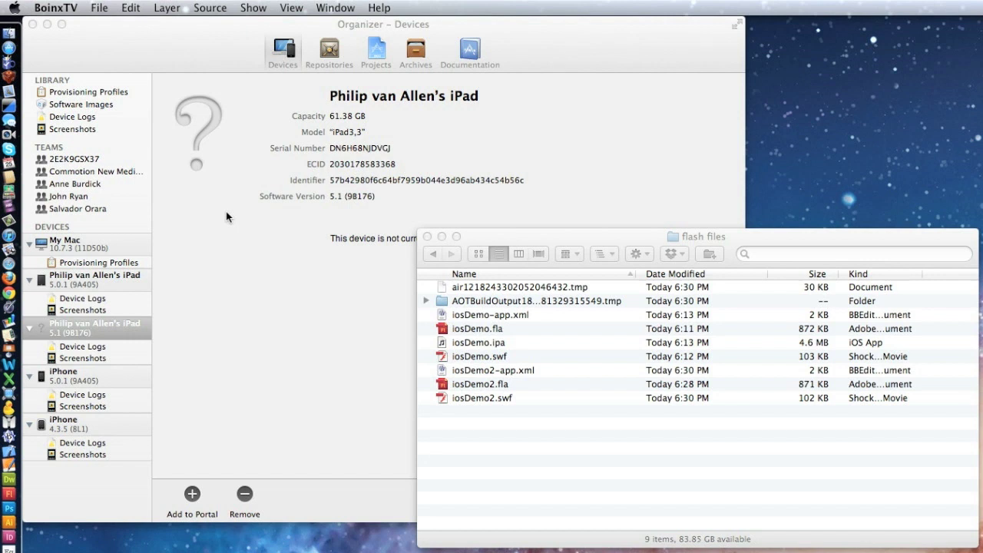
Step: Bring up the Devices organizer, then the flash files folder with iosDemo-app.xml selected
click(147, 37)
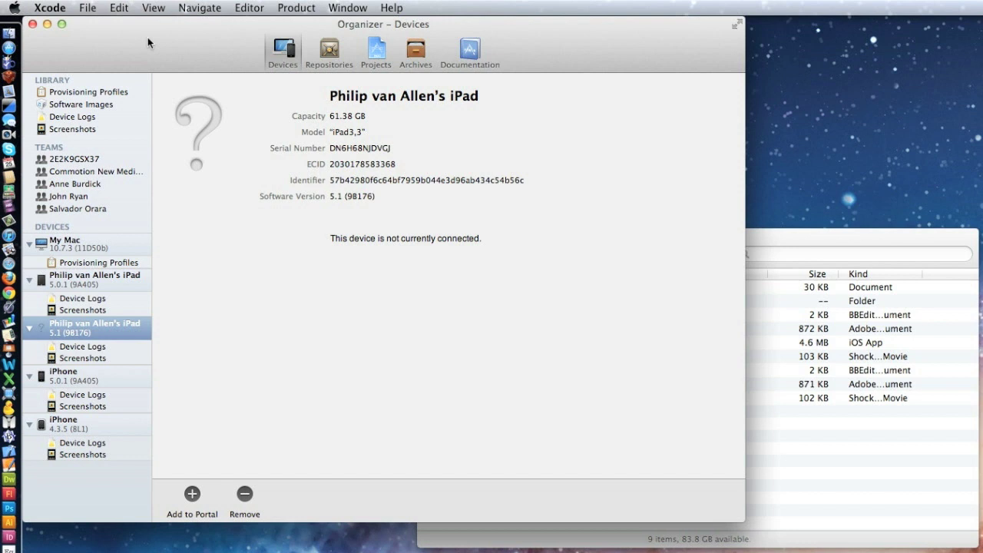
click(777, 236)
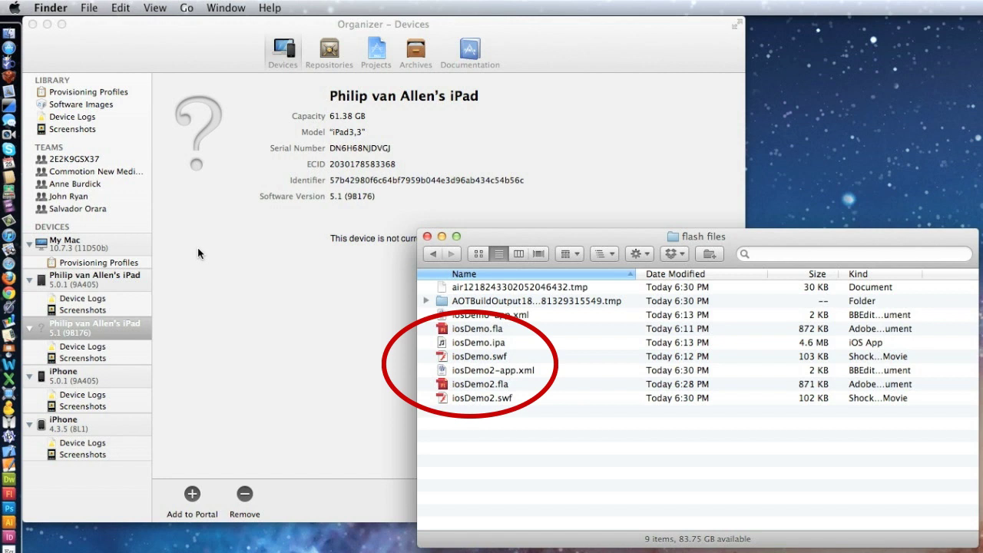
key(i)
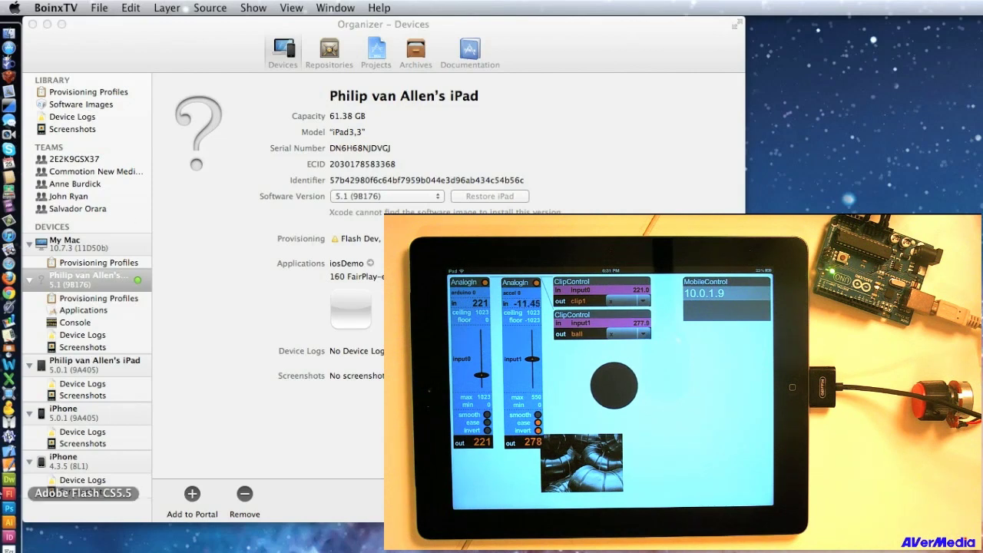
Step: Select the connected iPad in Organizer and list its installed applications
click(9, 493)
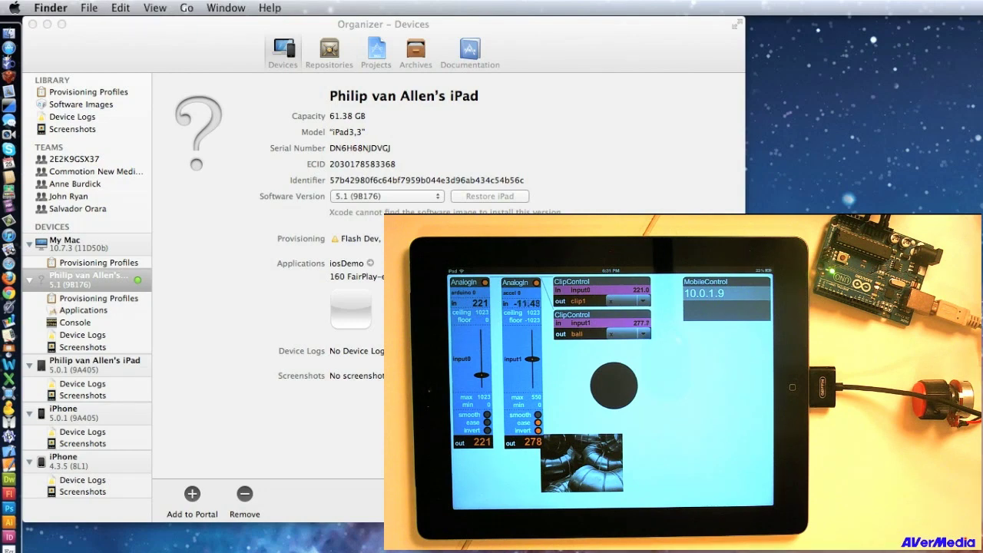
click(71, 279)
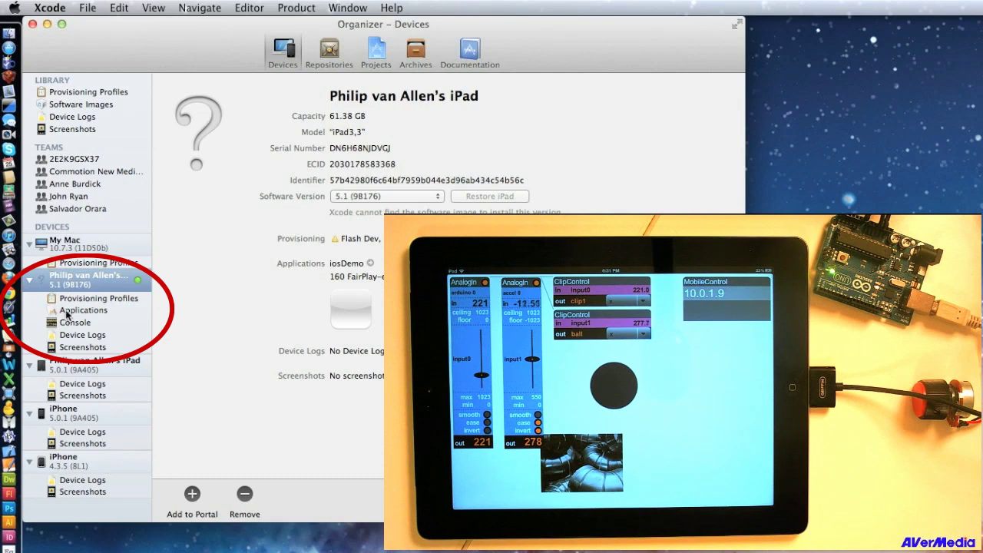
click(69, 311)
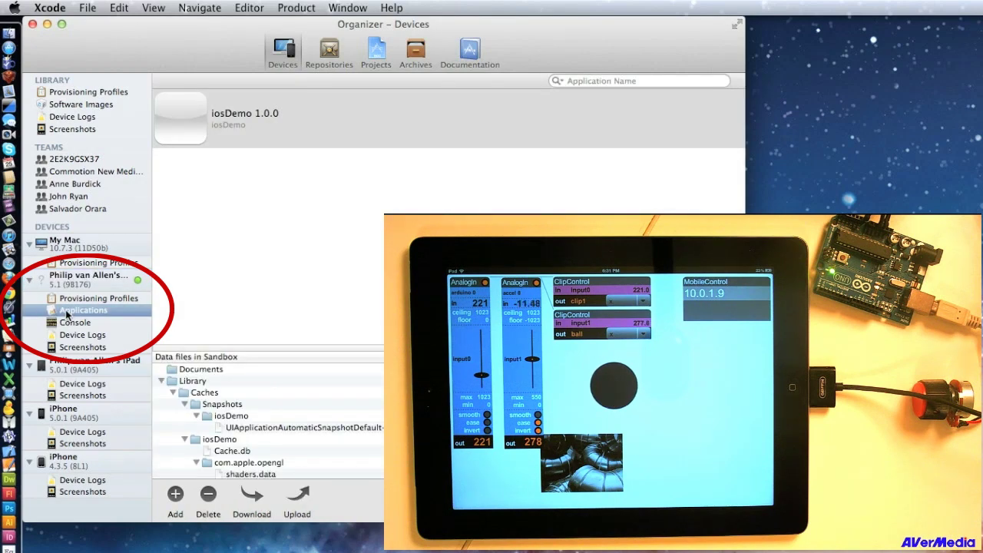
key(super+Tab)
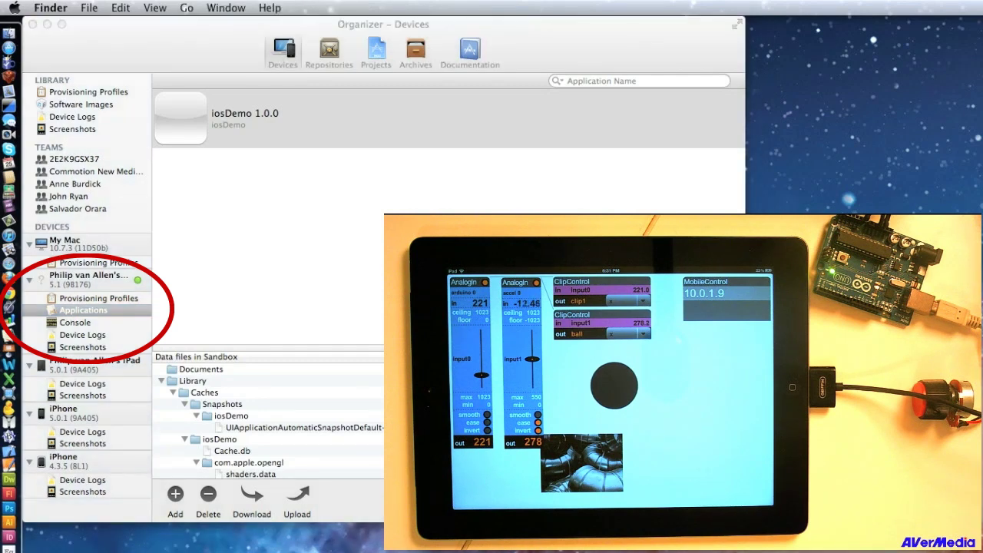
Step: Drag iosDemo2.ipa onto the iPad's Applications list to install it
drag(273, 281, 225, 240)
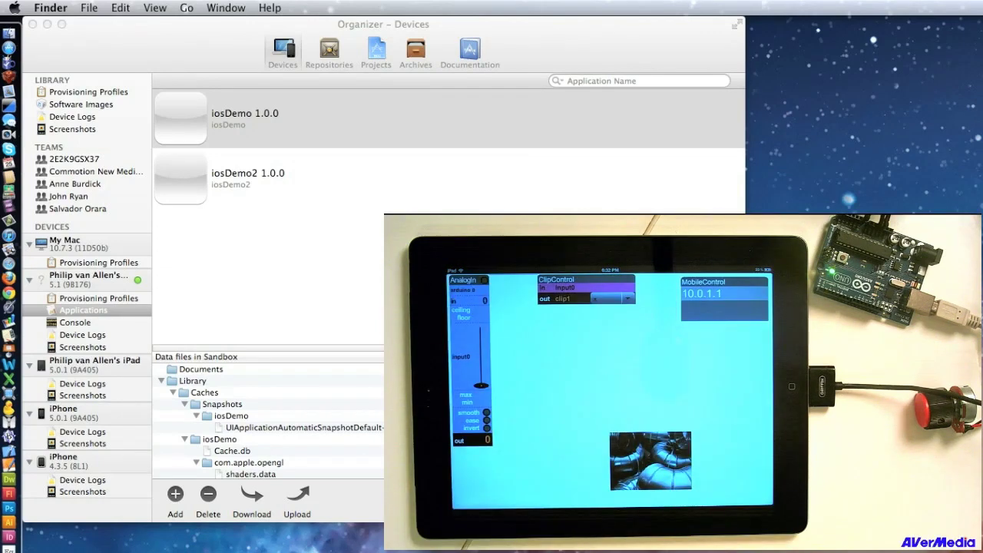
key(super+Tab)
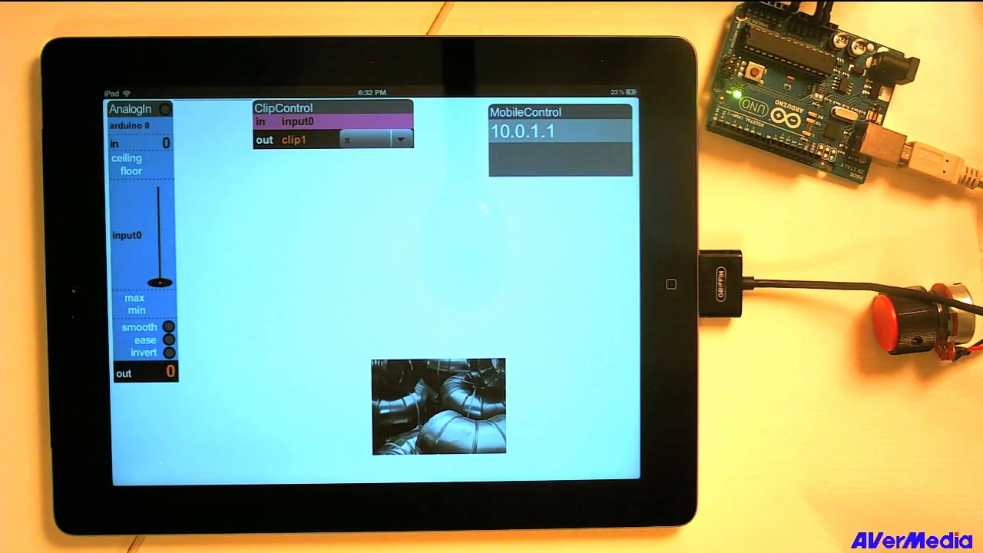
Step: Change the iPad MobileControl IP from 10.0.1.1 to 10.0.1.9, then hide the control panels
click(538, 132)
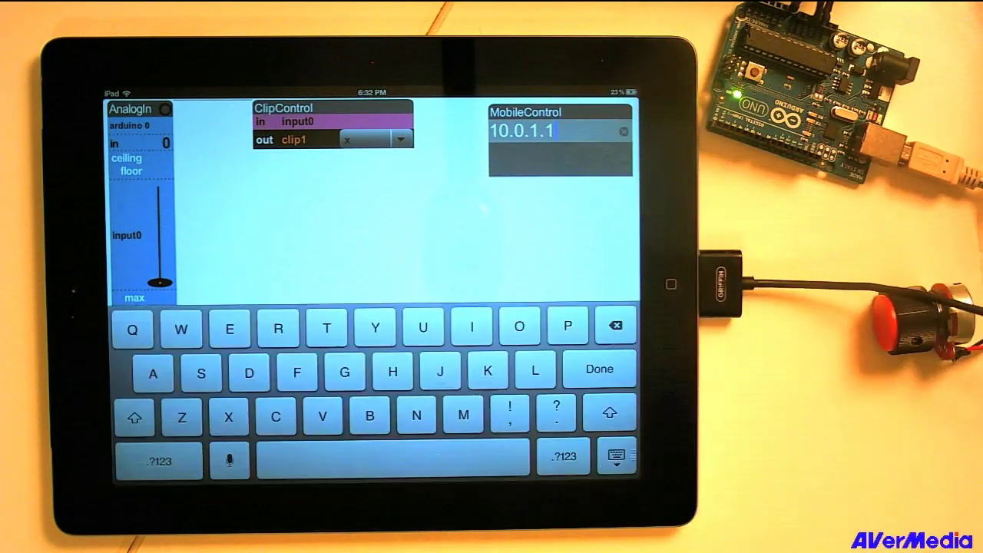
click(614, 328)
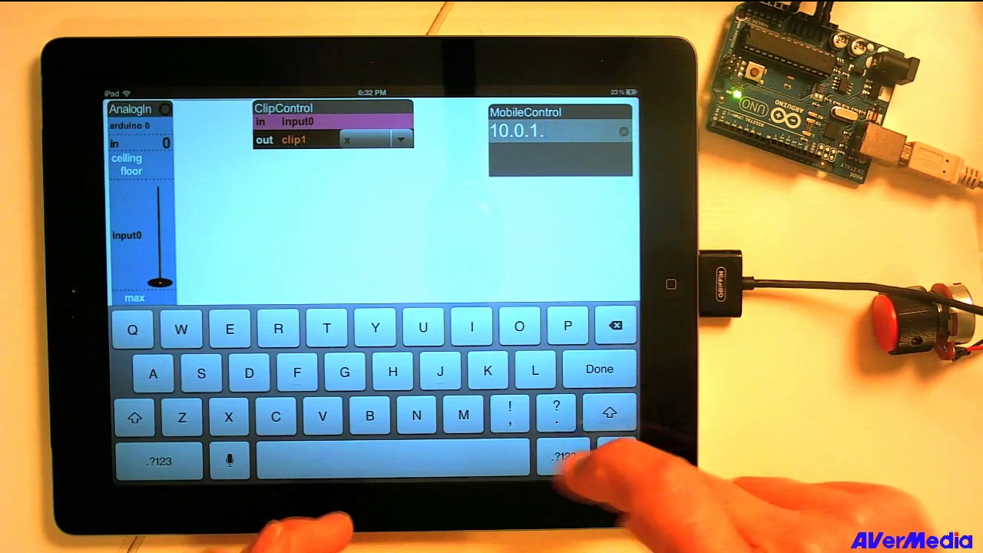
click(563, 456)
text(9)
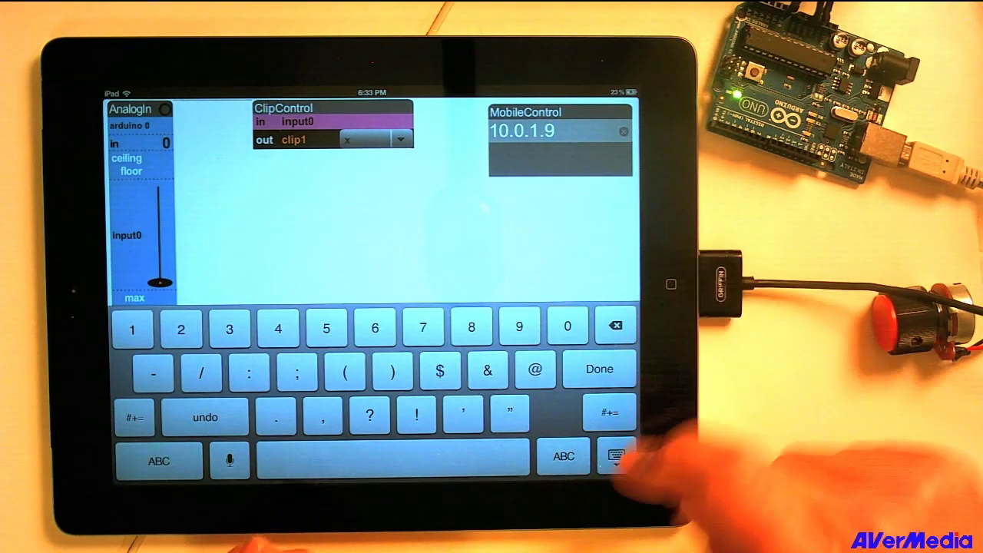
click(616, 458)
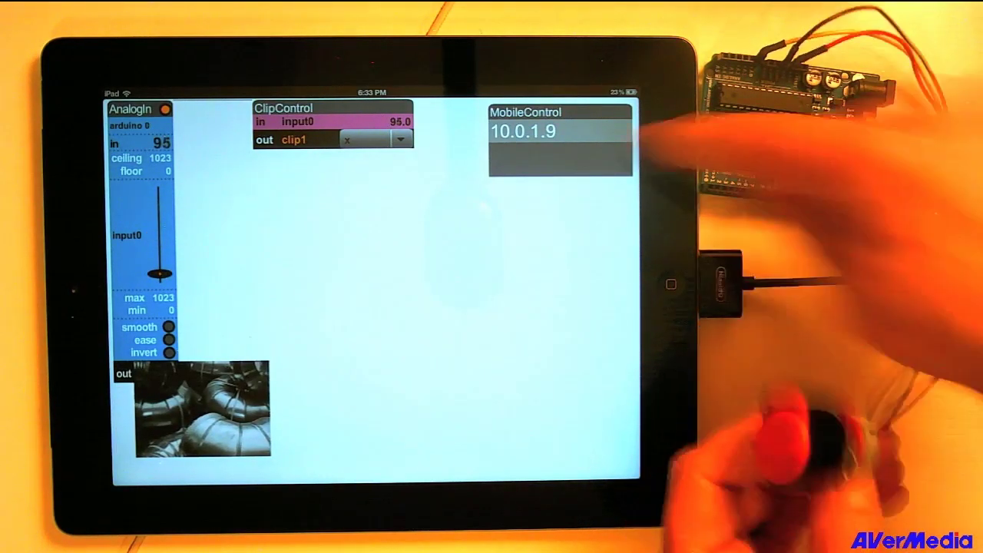
click(578, 171)
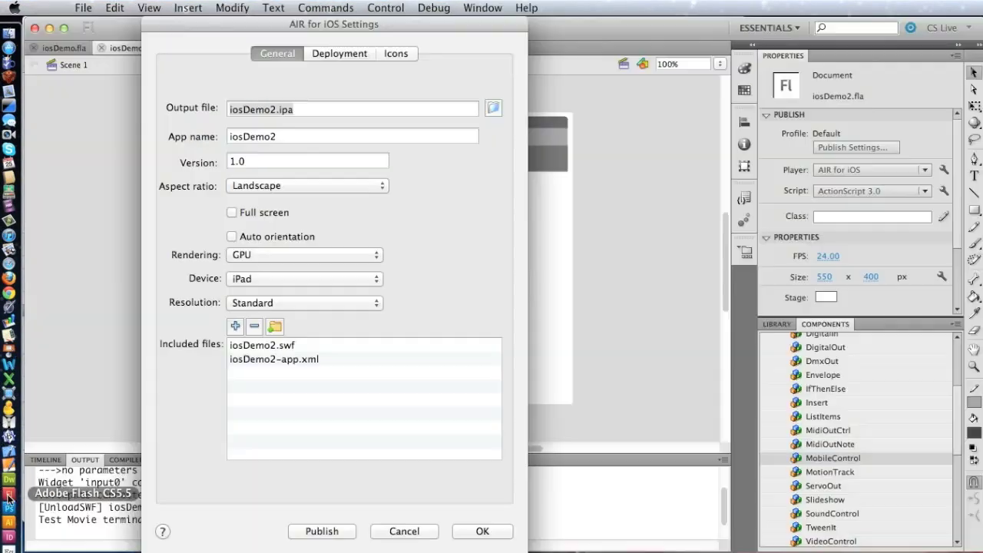
Step: Close AIR for iOS Settings, shift the ClipControl right, and place a second AnalogIn
click(471, 532)
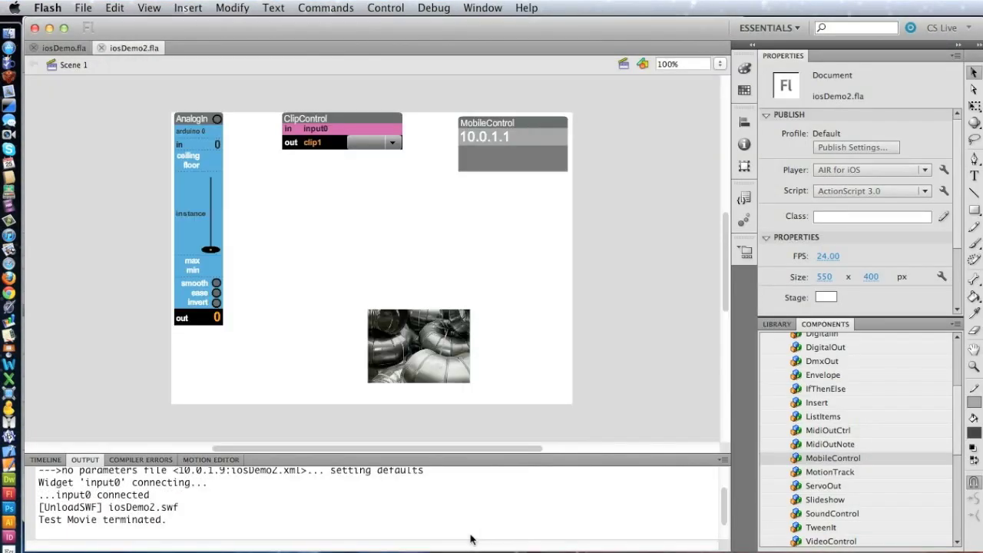
drag(330, 118, 371, 118)
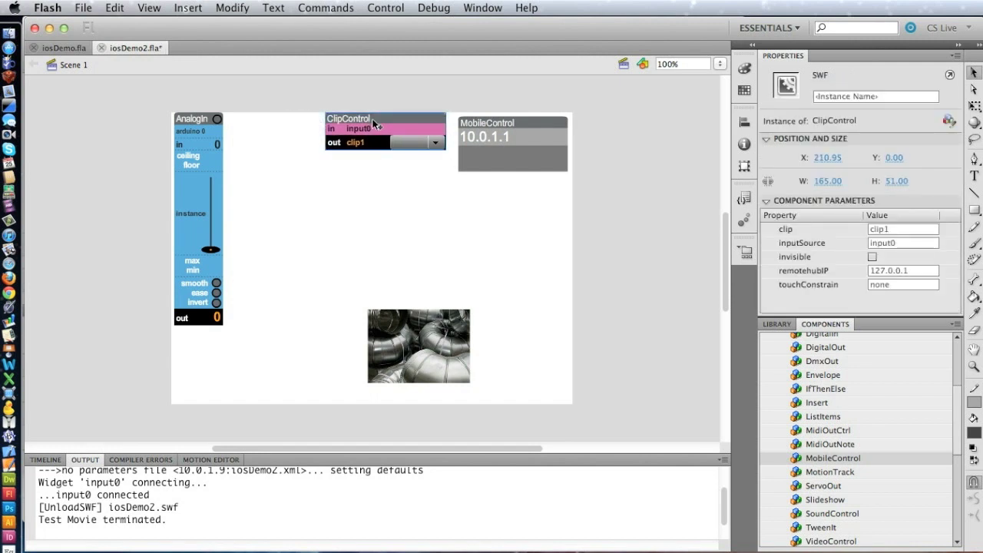
scroll(821, 387, up, 5)
click(796, 366)
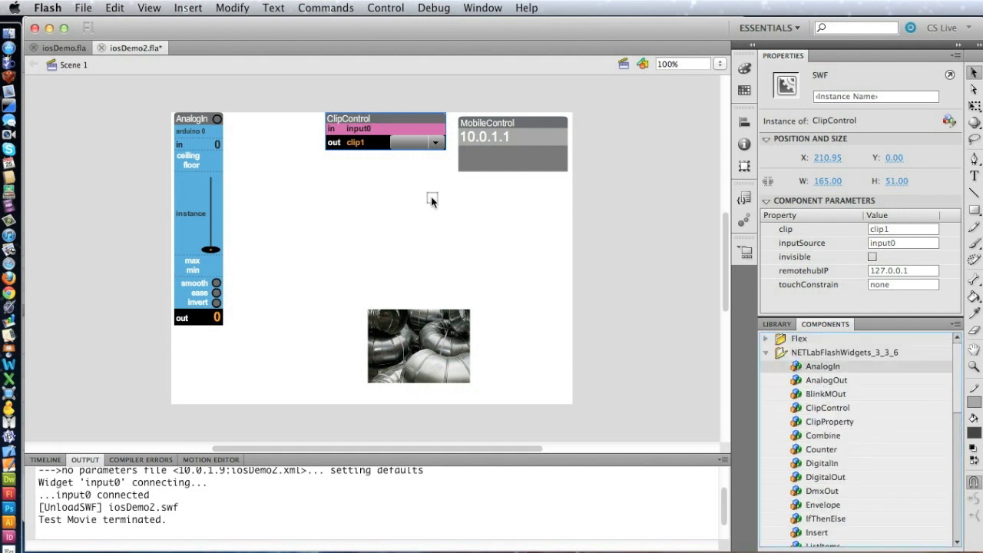
drag(254, 173, 258, 225)
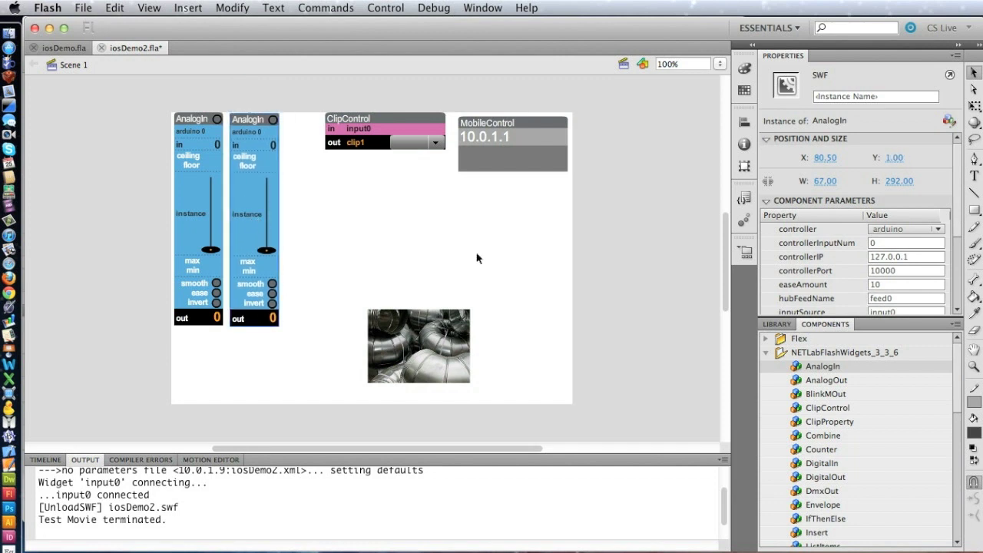
Step: Set the new AnalogIn's controller to accelerometer and add a second ClipControl
click(889, 230)
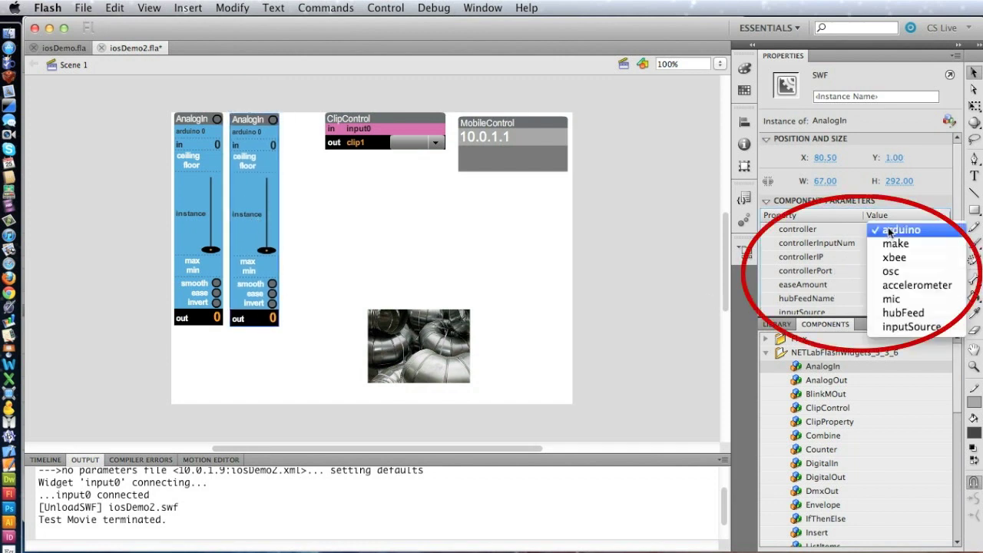
click(901, 285)
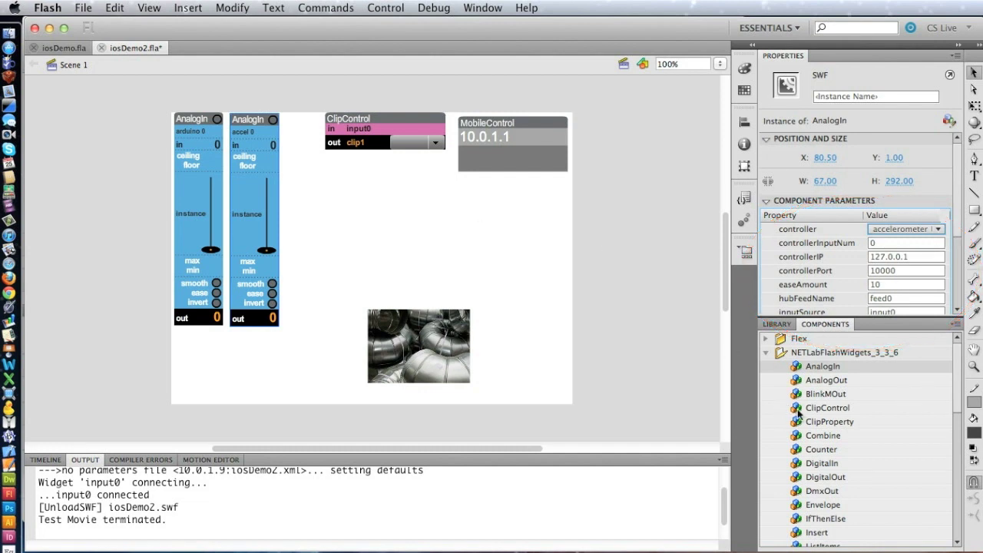
drag(799, 415, 382, 187)
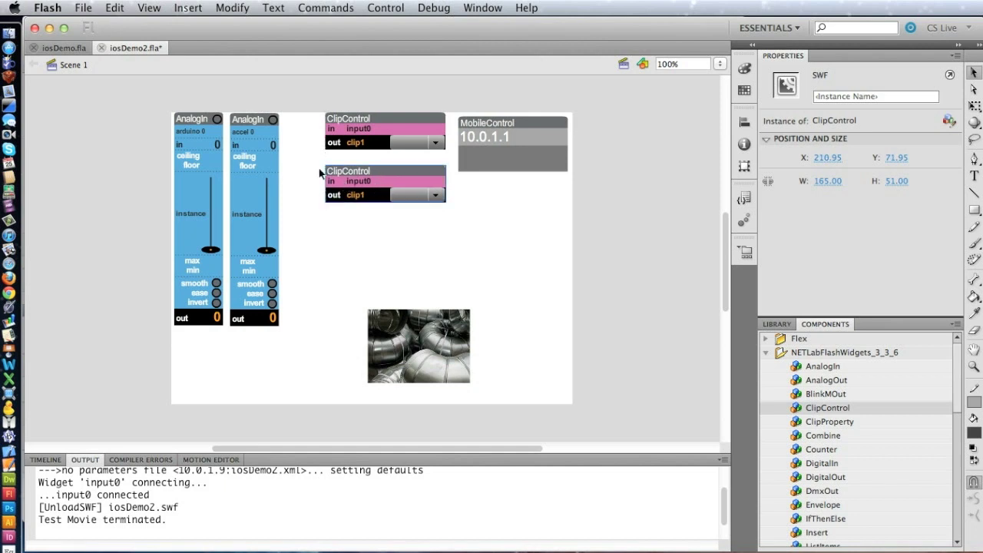
Step: Name the second AnalogIn input1 and paste the ball clip from iosDemo.fla into iosDemo2
click(270, 150)
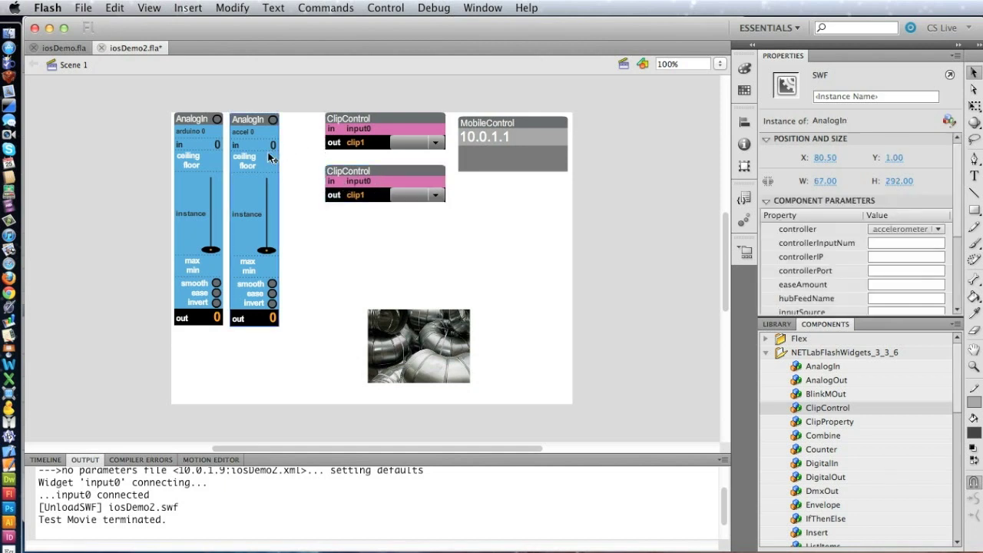
click(864, 94)
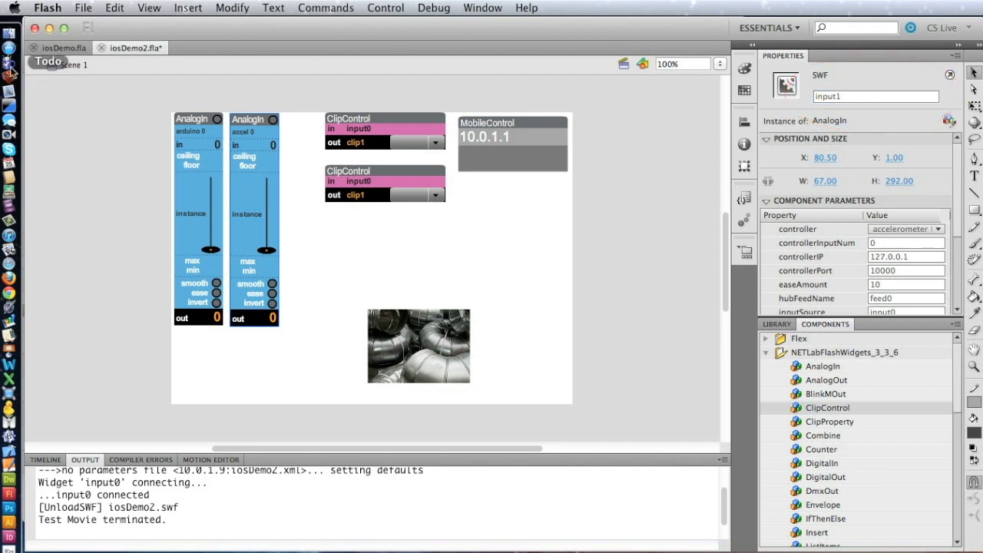
click(56, 47)
click(413, 226)
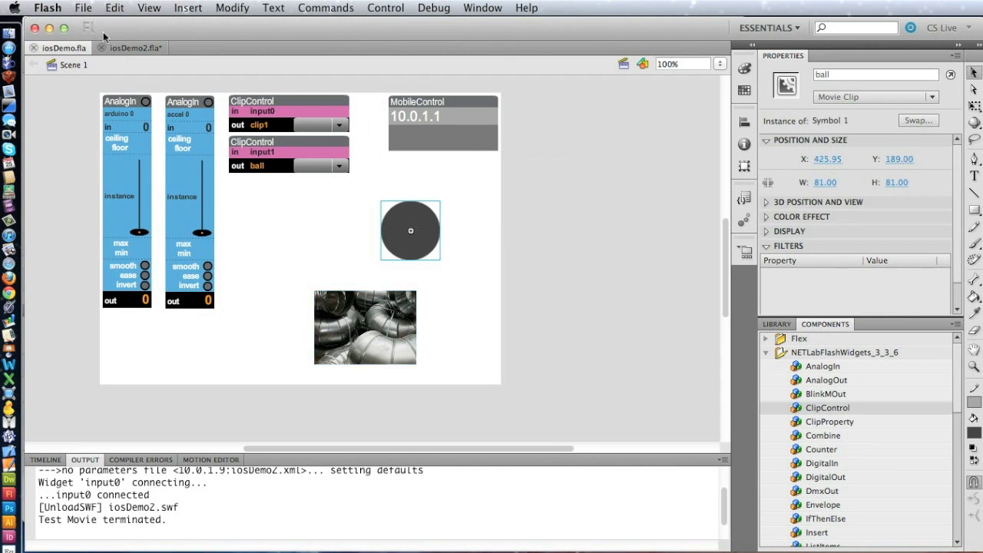
click(121, 50)
key(super+v)
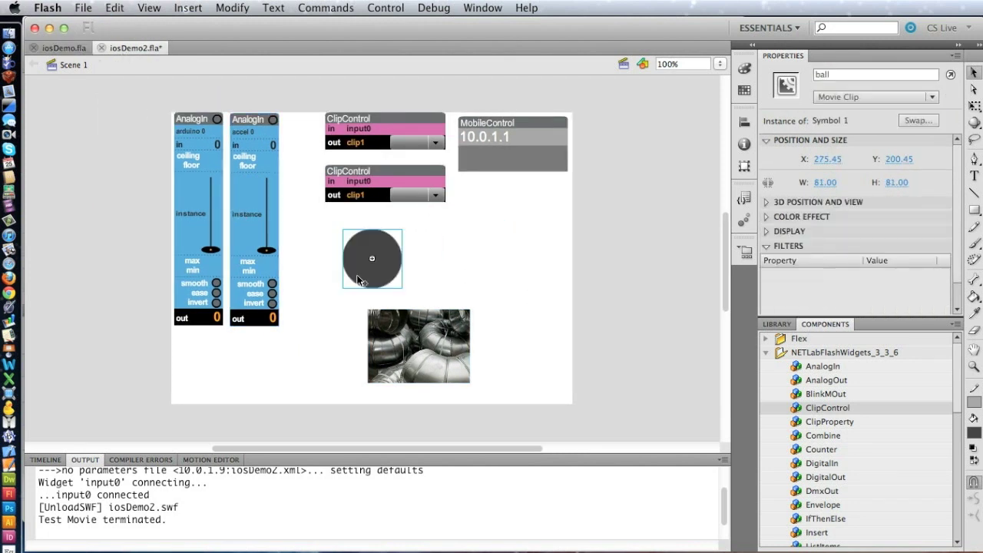
Step: Move the pasted ball right and give it the instance name ball
drag(382, 243, 515, 243)
double_click(837, 74)
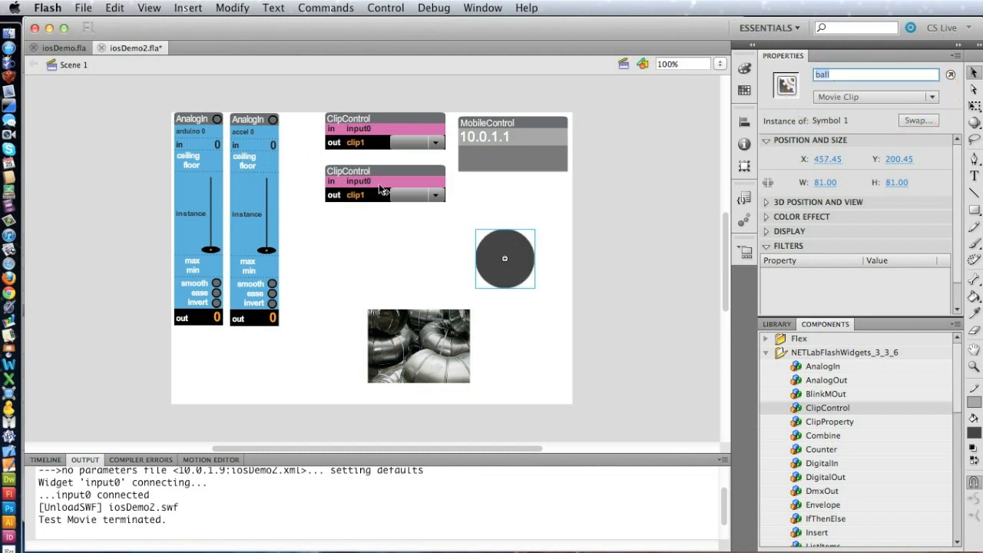
click(378, 184)
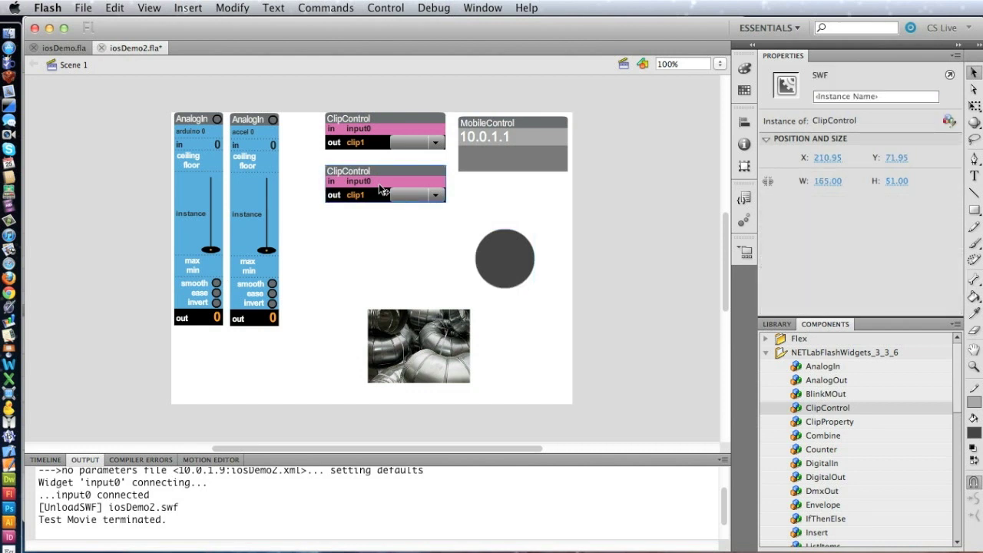
Step: Set the second ClipControl's inputSource to input1 and its clip to ball
click(377, 248)
click(377, 184)
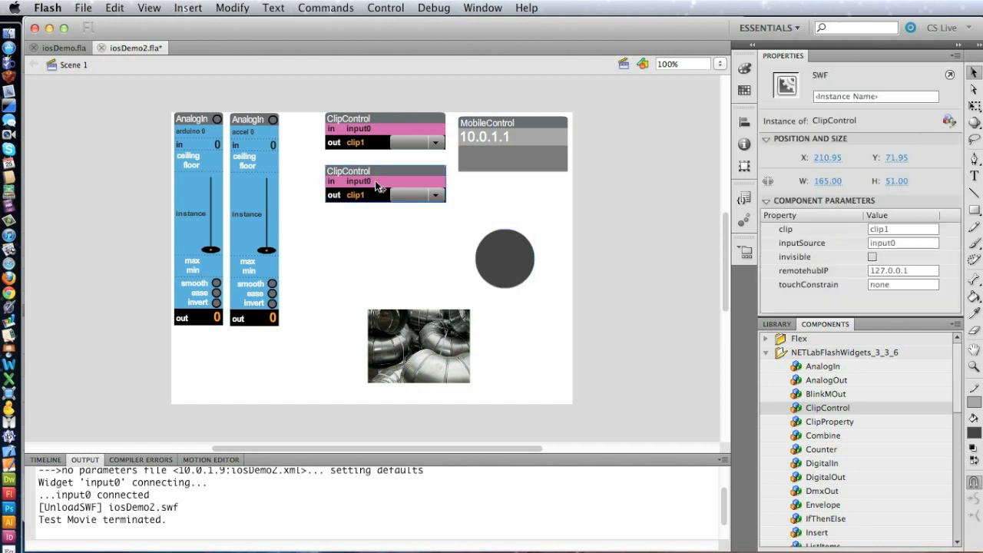
click(903, 242)
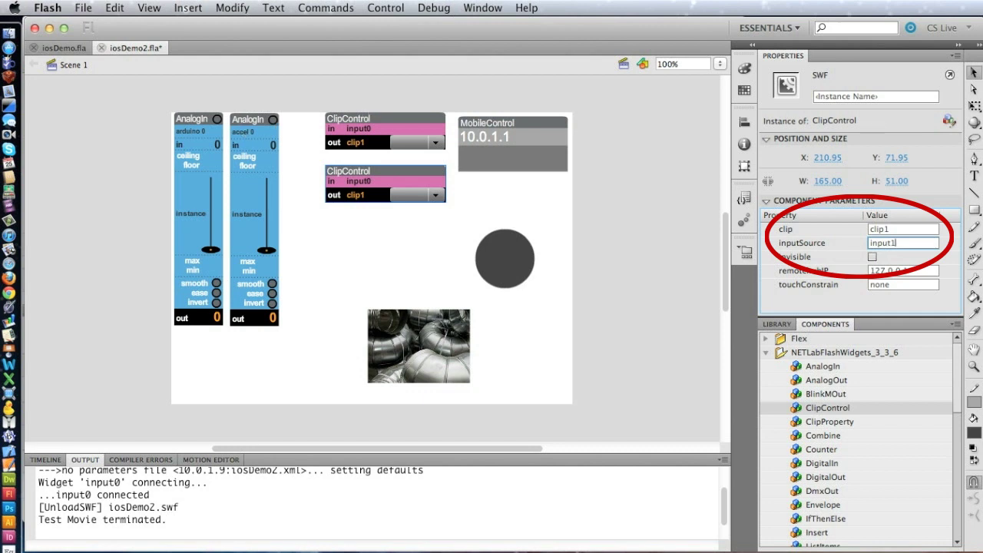
click(922, 228)
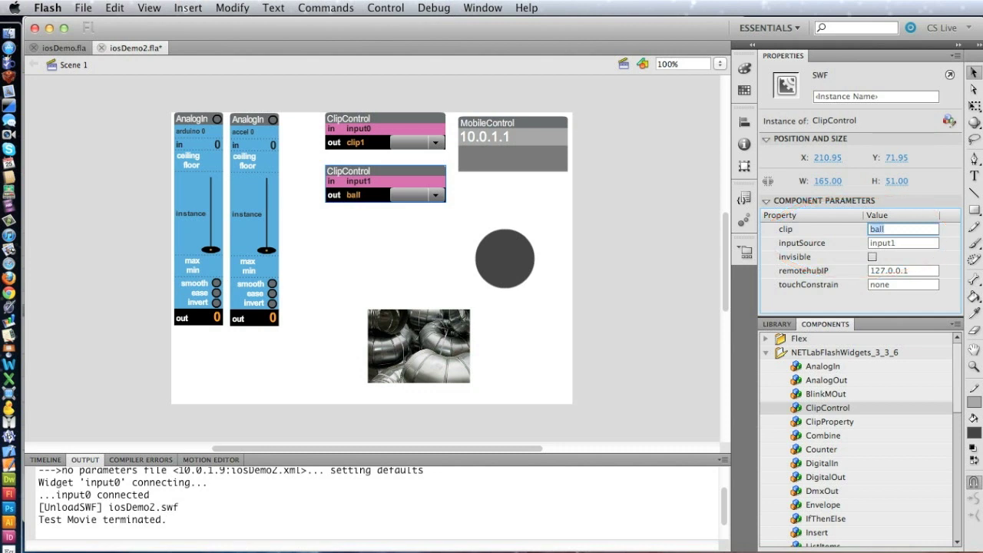
click(335, 259)
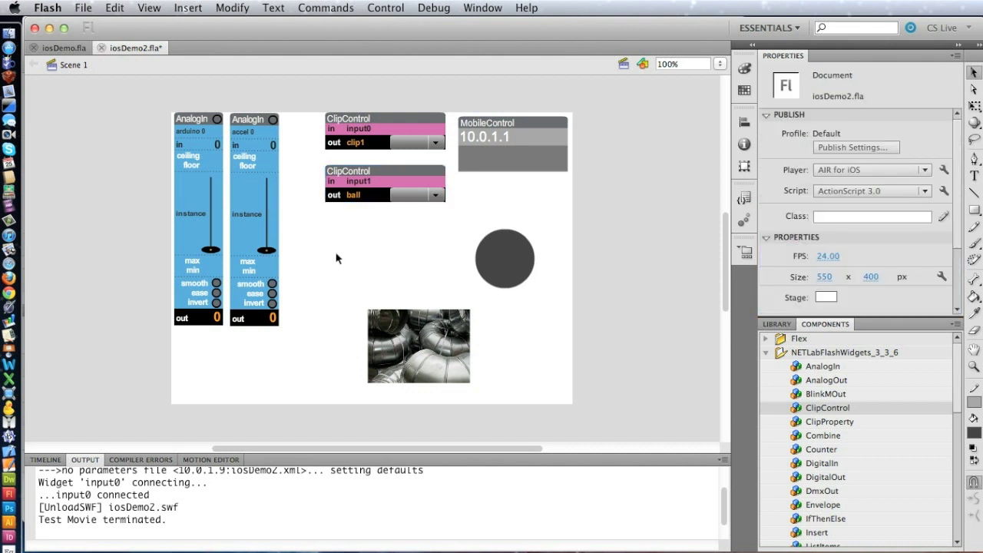
Step: Save iosDemo2.fla and publish the iosDemo2.ipa iPad app from AIR for iOS Settings
key(super+s)
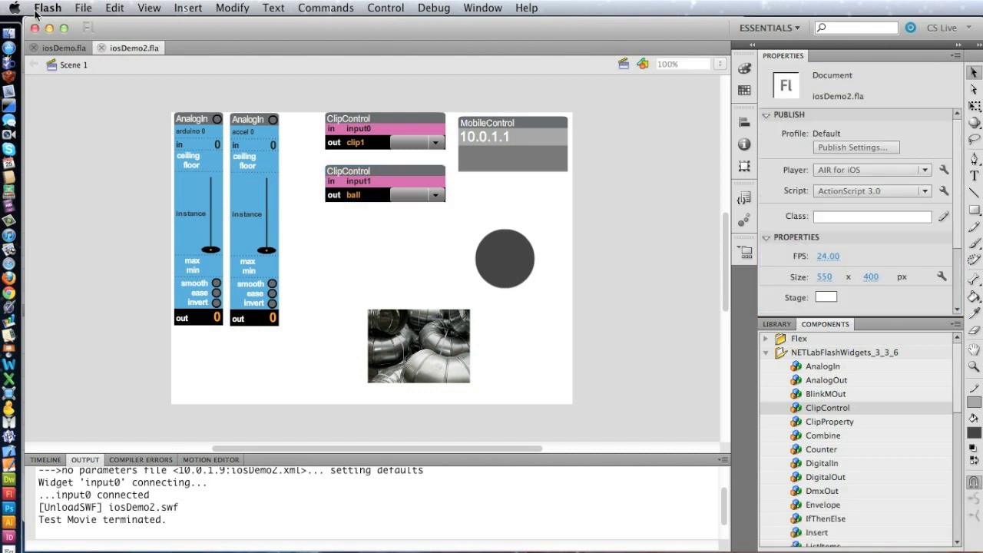
click(75, 8)
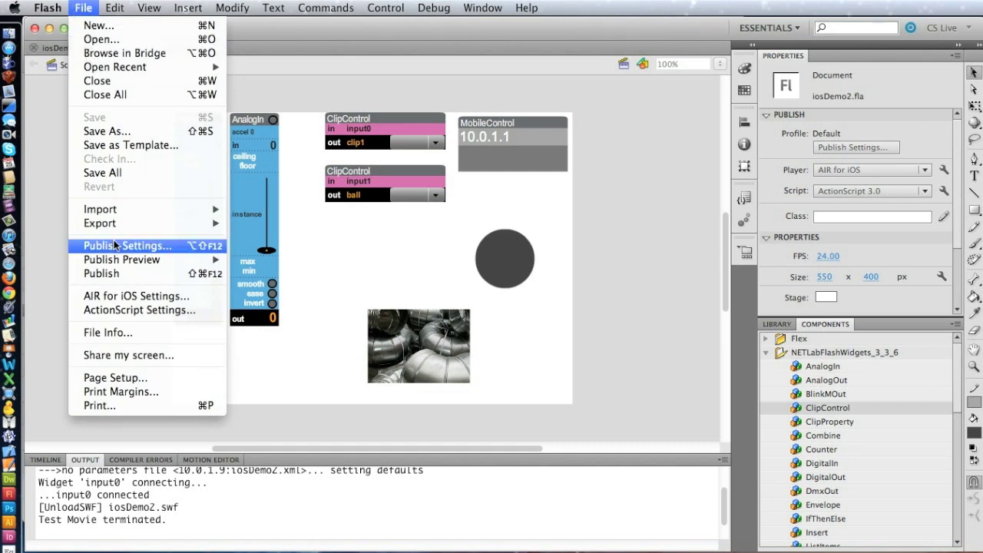
click(111, 296)
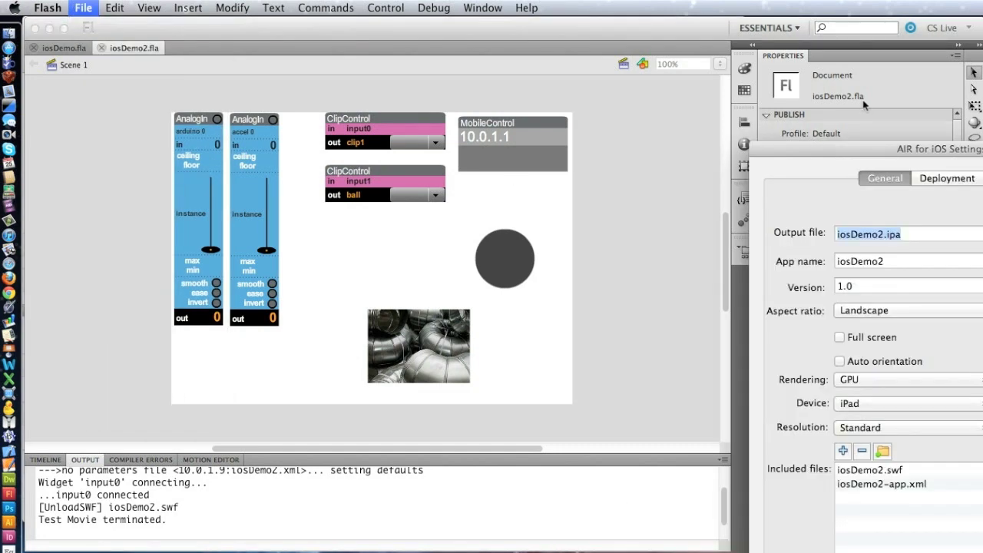
drag(902, 149, 250, 23)
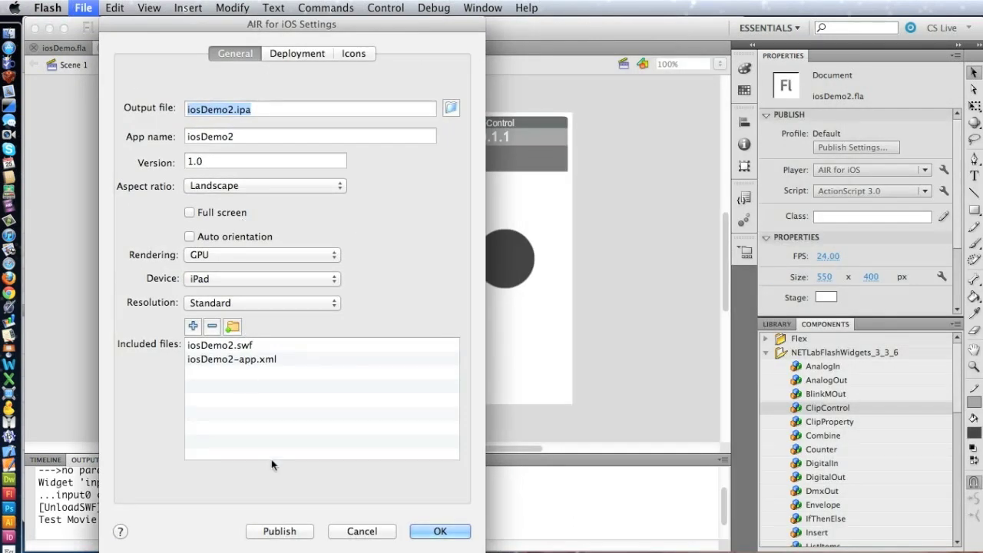
click(279, 531)
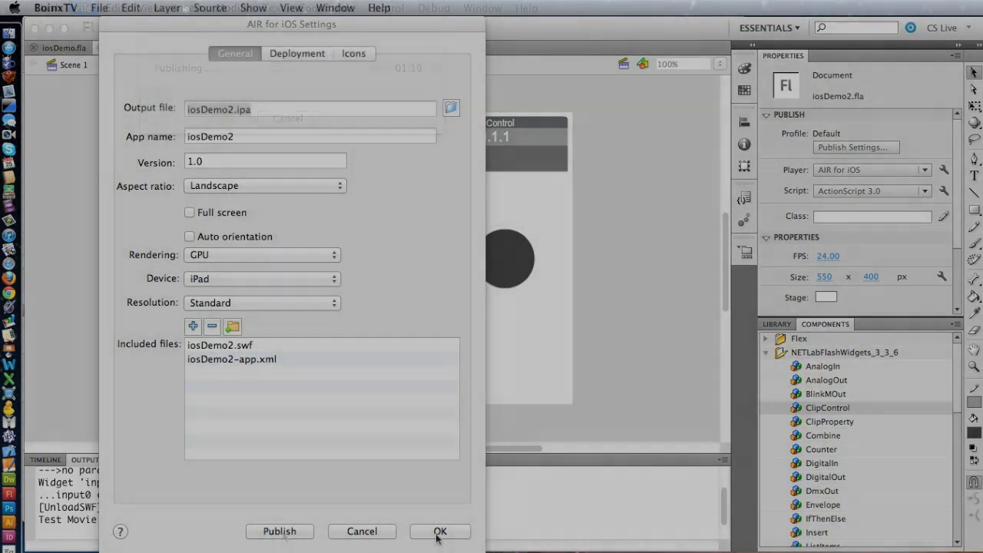
click(437, 531)
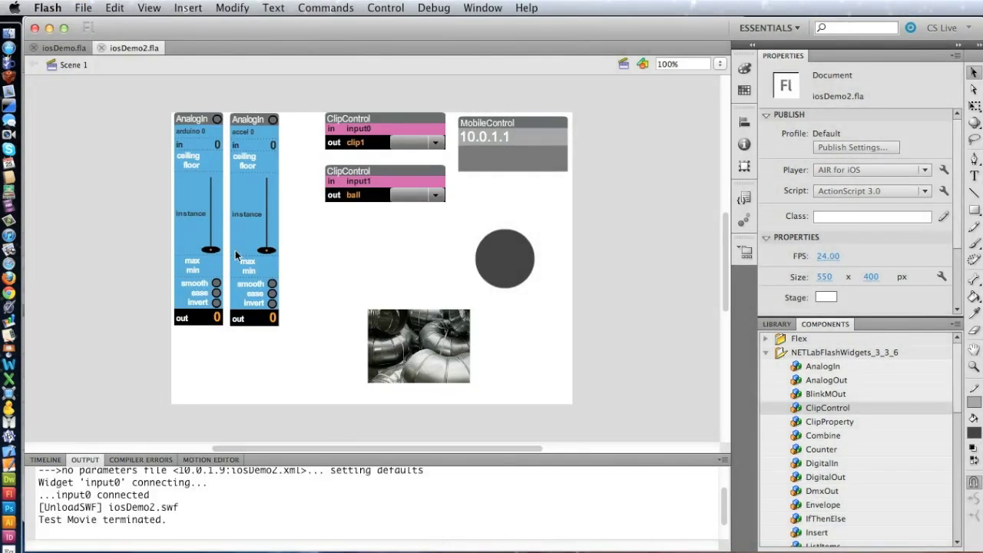
Step: Drag iosDemo2.ipa from the 'flash files' folder onto the iPad's Applications in Xcode Organizer
key(super+h)
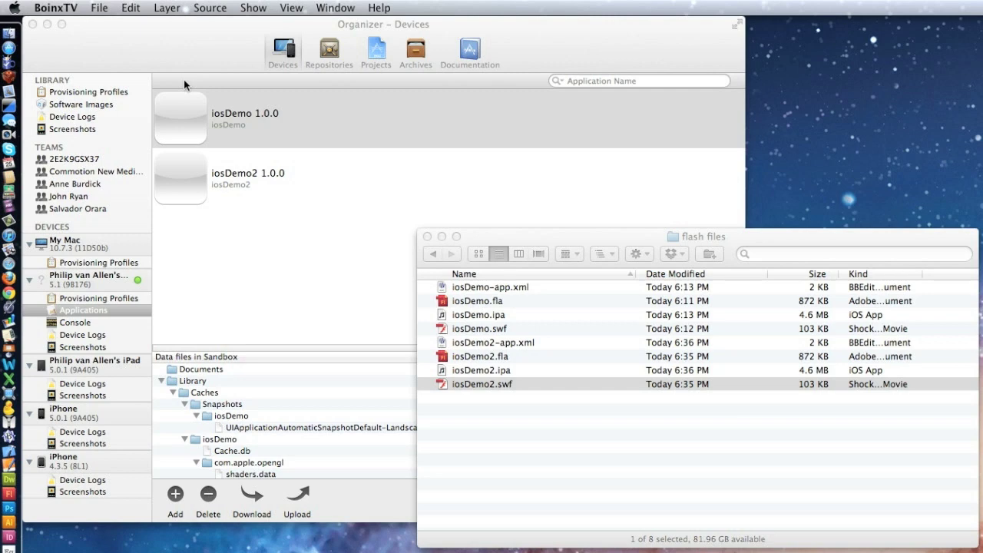
click(281, 222)
click(838, 239)
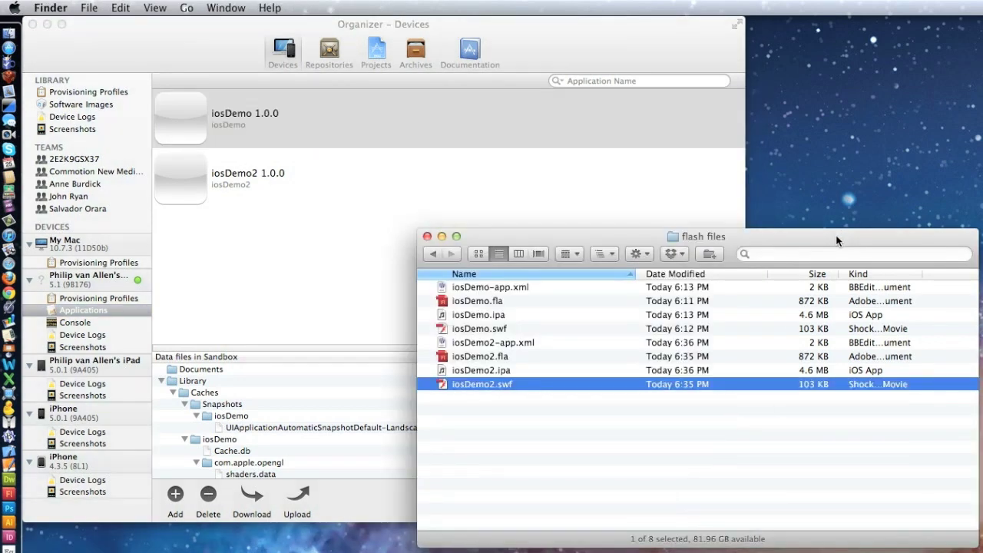
click(446, 371)
drag(444, 374, 215, 244)
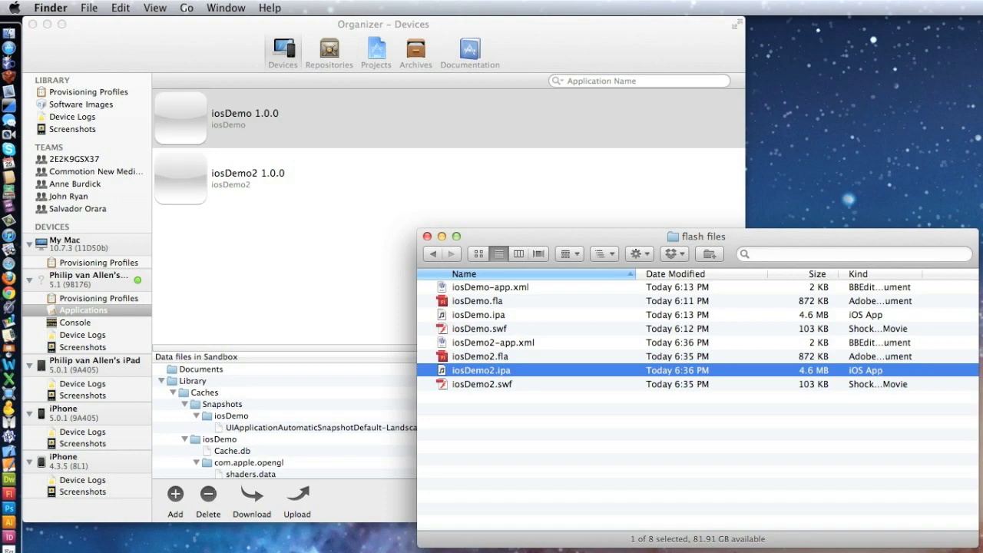
key(super+Tab)
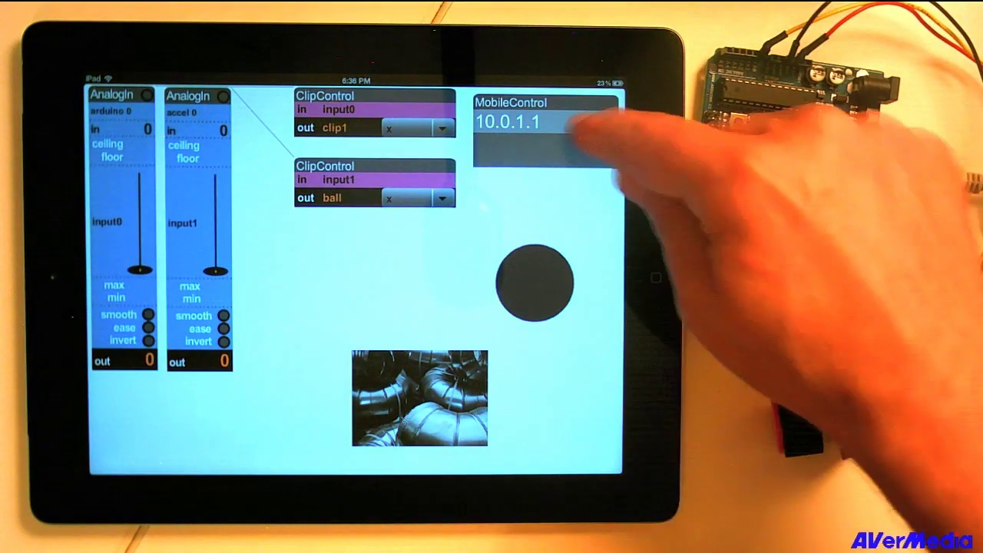
Step: Change the MobileControl IP's final digit from 1 to 9, making it 10.0.1.9
click(538, 121)
key(BackSpace)
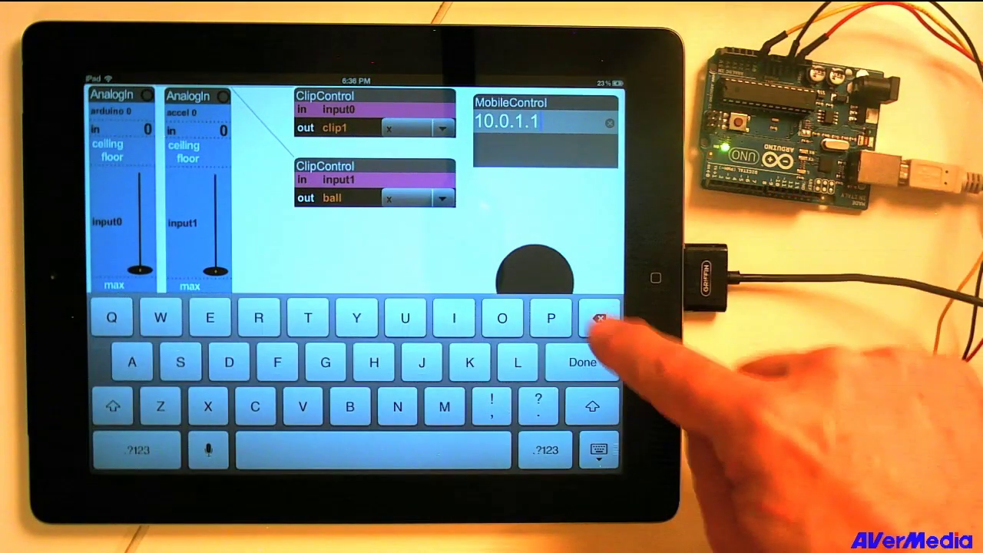
click(547, 450)
text(9)
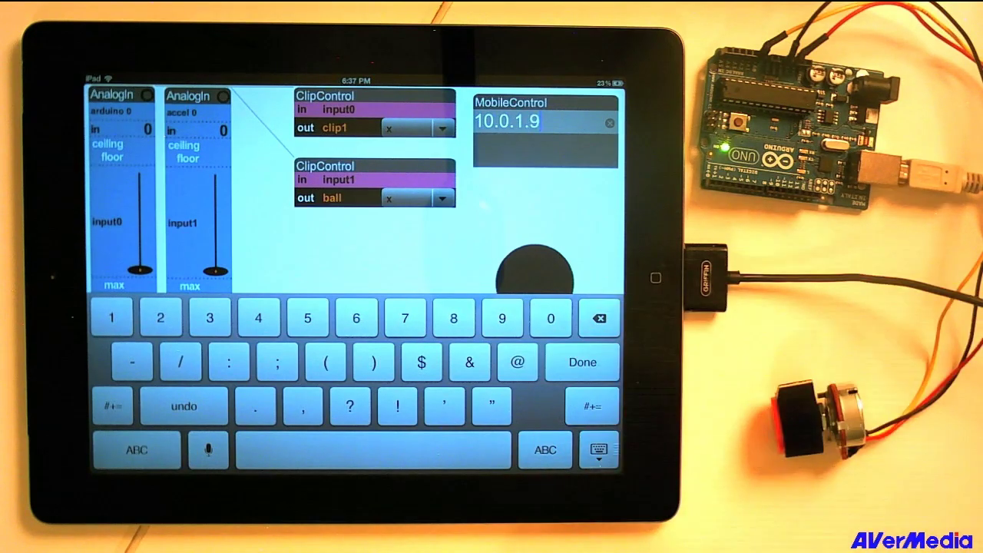
click(600, 450)
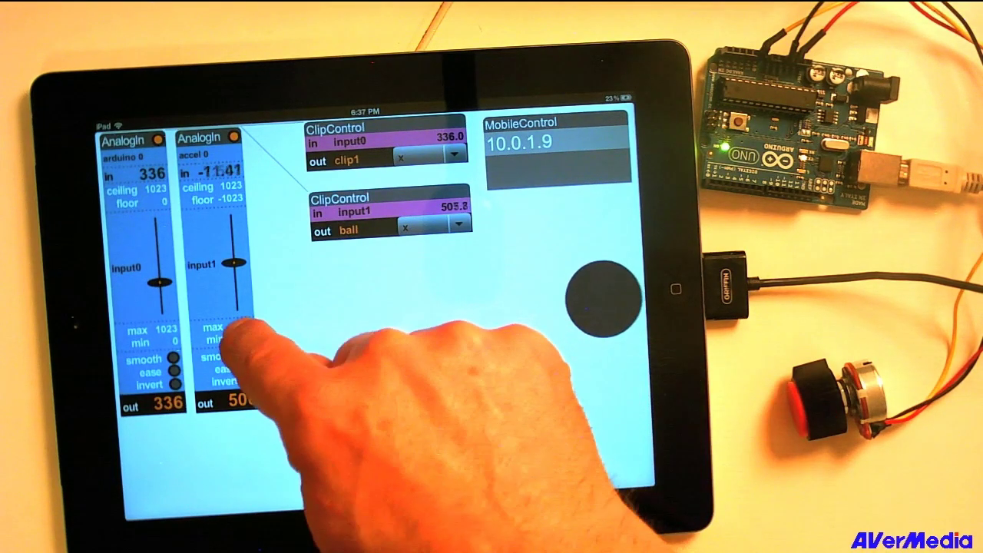
Step: Replace the accel AnalogIn maximum of 1023 with 550
click(231, 327)
click(624, 337)
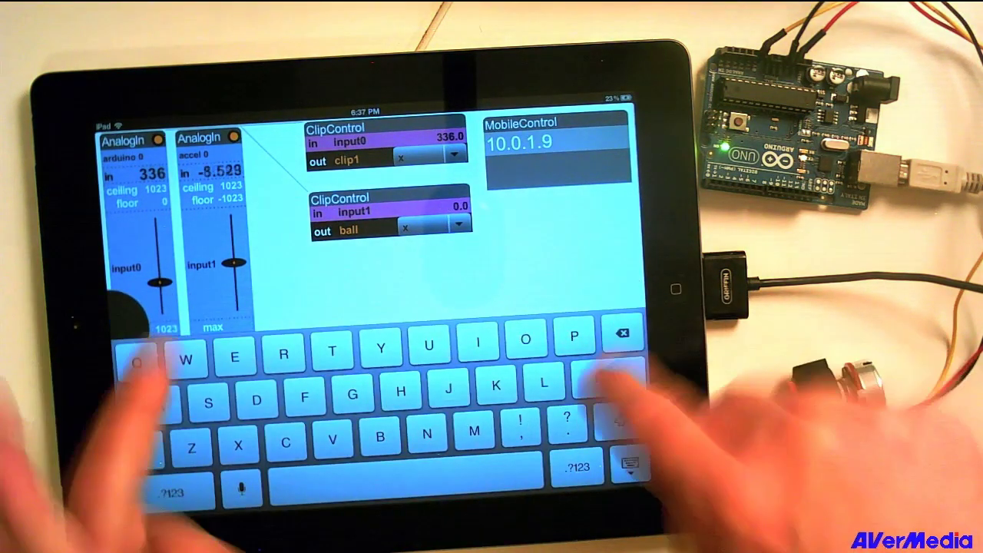
click(172, 492)
text(550)
click(613, 377)
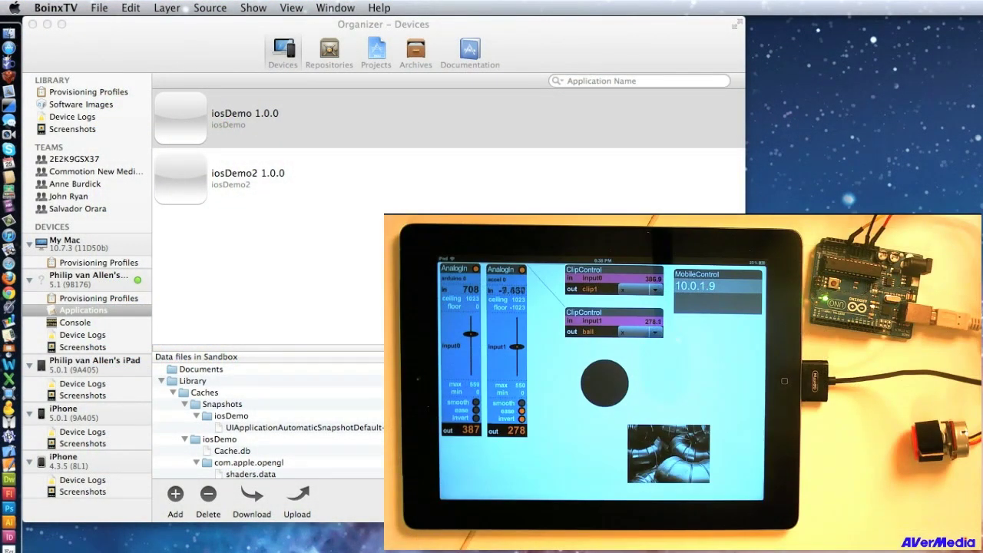
Step: Review the Deployment tab of iosDemo2's AIR for iOS Settings and close it unchanged
click(9, 495)
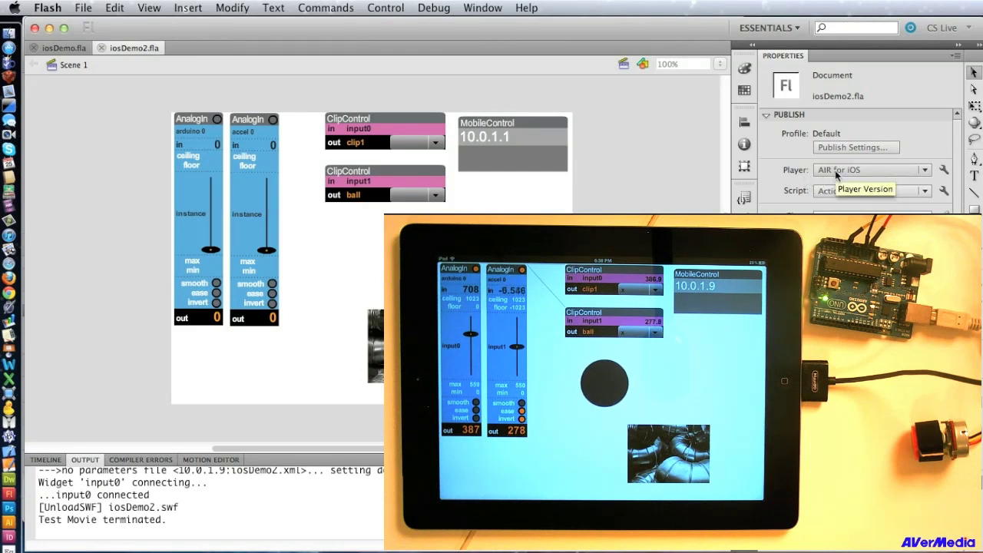
click(84, 8)
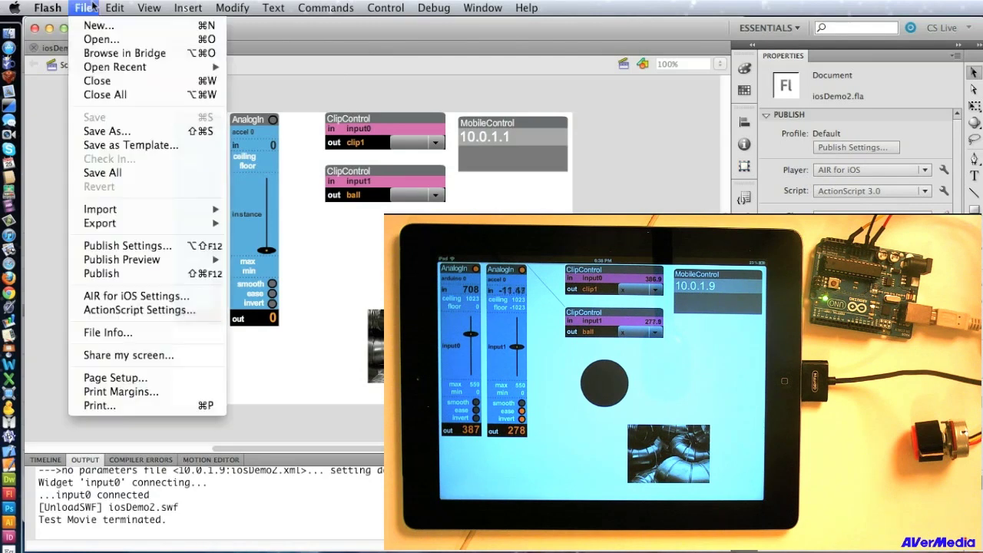
click(137, 297)
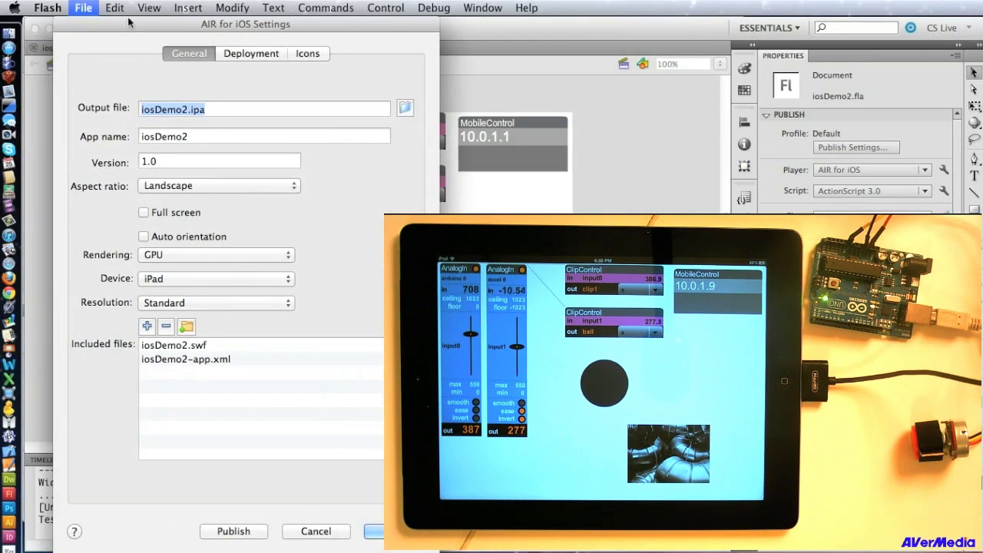
click(244, 56)
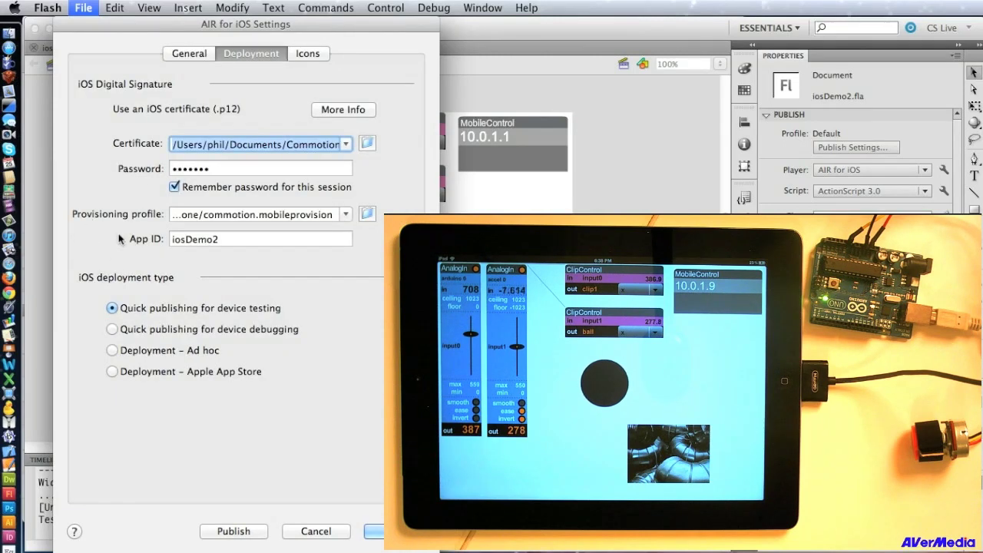
click(374, 531)
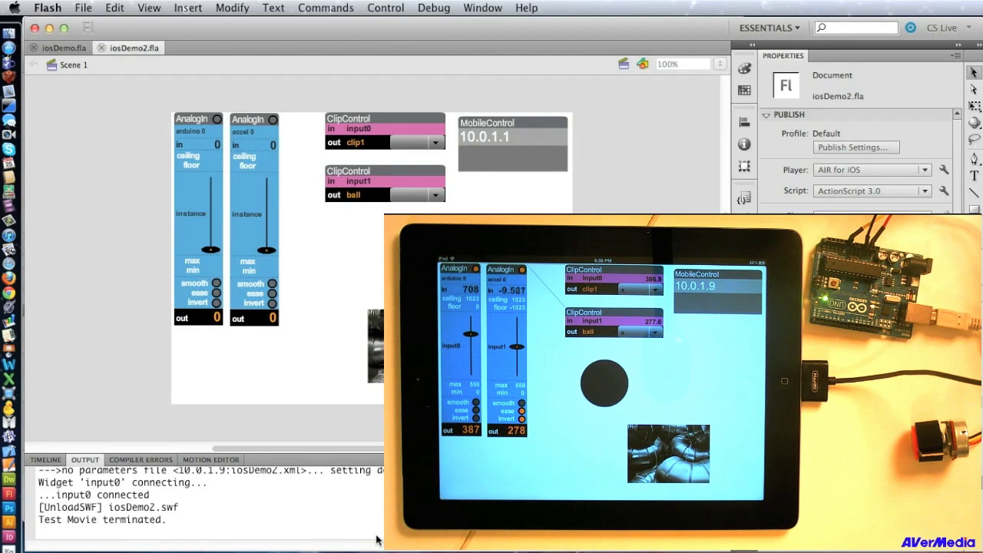